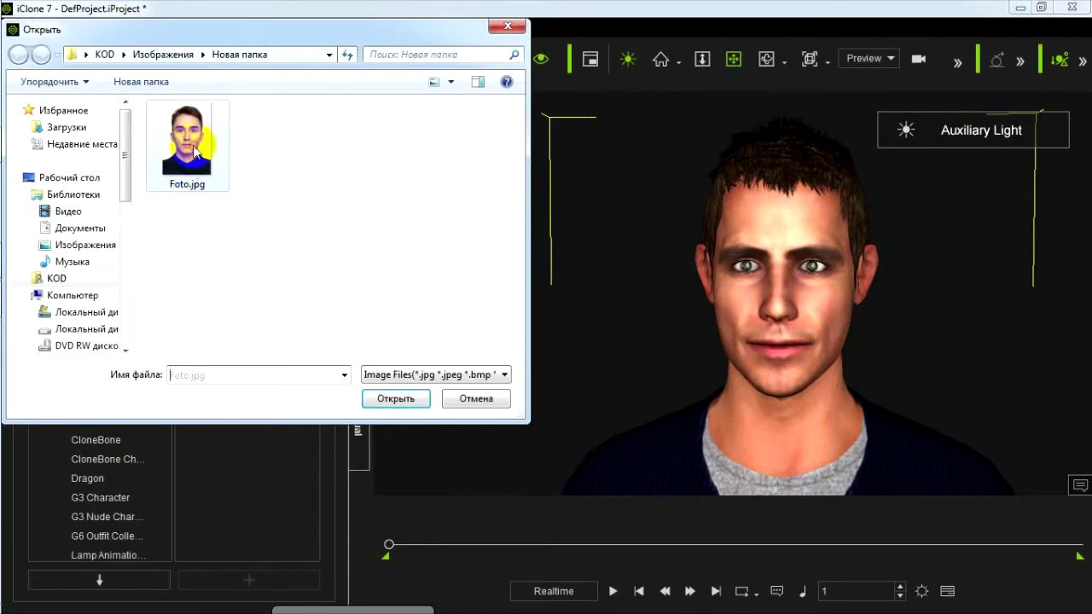
# - Load Foto.jpg as the face photo, crop it around the head from hair to chin, and proceed to the facial boundary
pyautogui.click(394, 399)
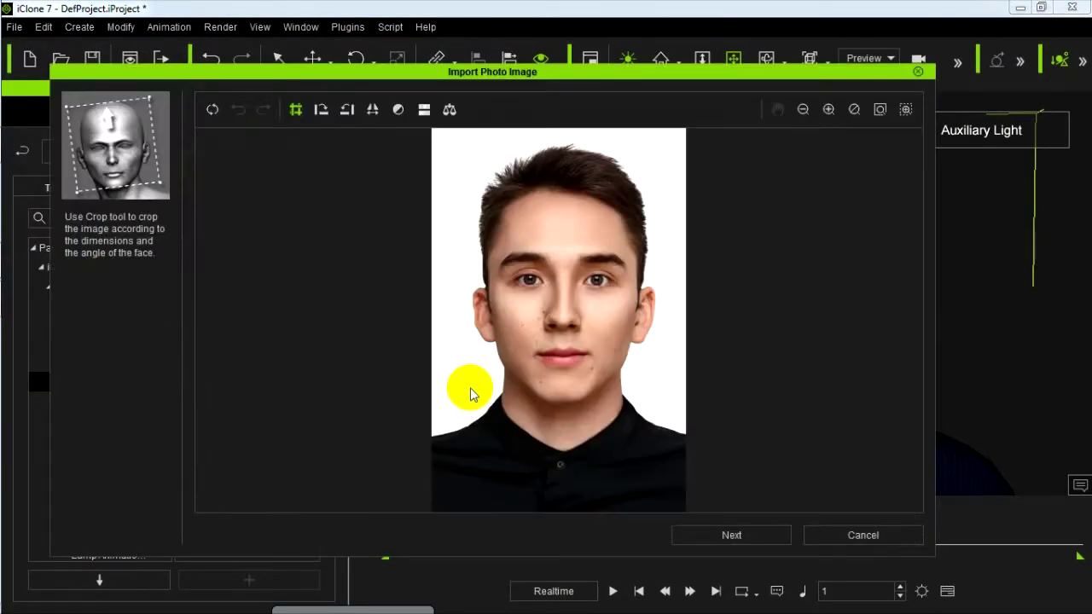
pyautogui.moveTo(454, 160); pyautogui.dragTo(654, 402)
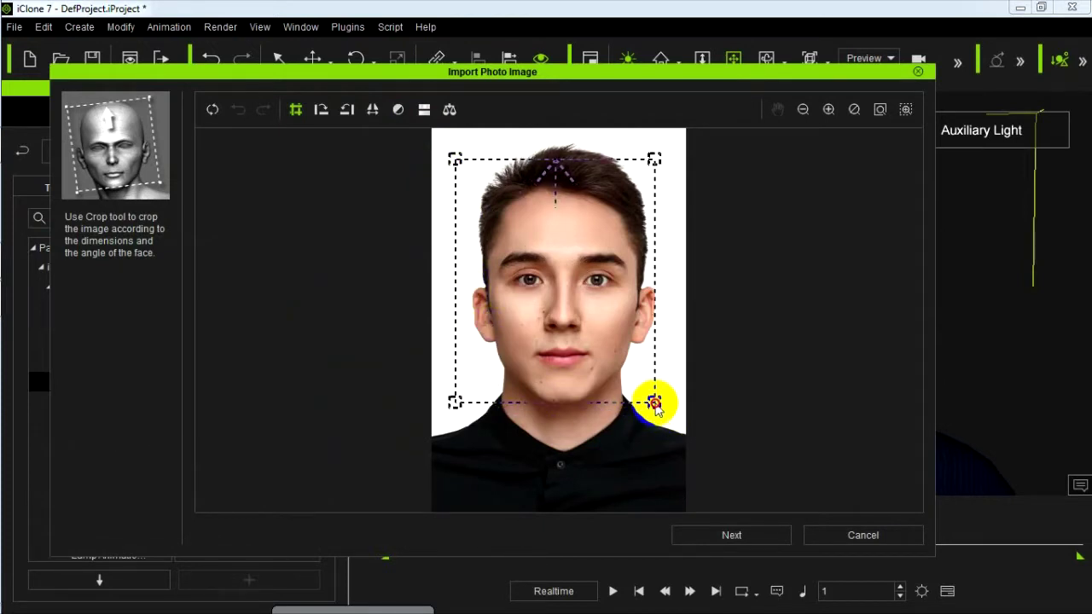
pyautogui.moveTo(546, 331)
pyautogui.mouseDown()
pyautogui.moveTo(556, 317)
pyautogui.moveTo(552, 336)
pyautogui.mouseUp()
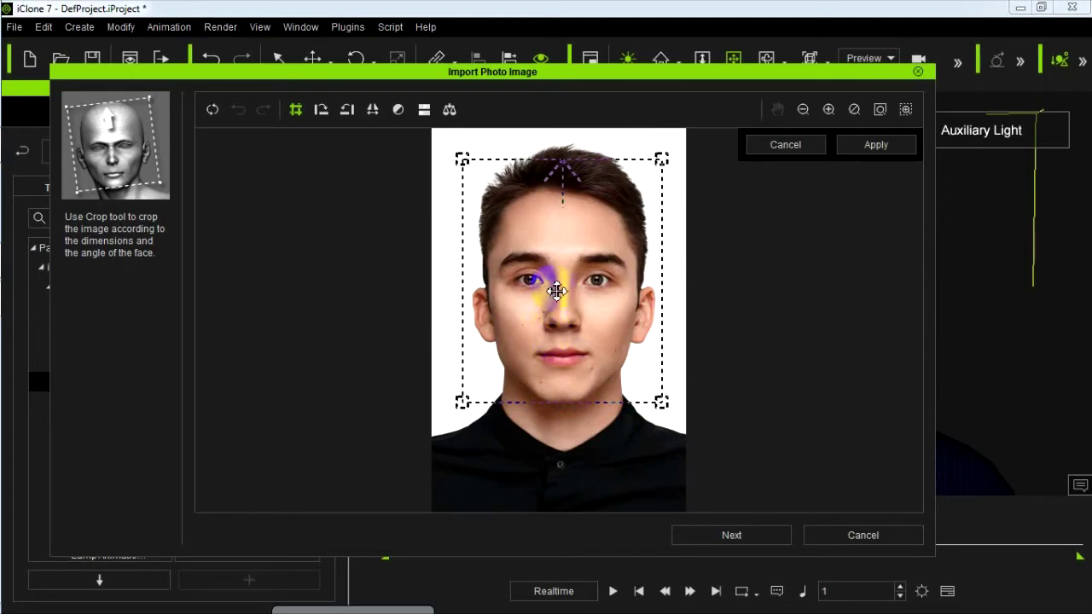
pyautogui.moveTo(556, 314); pyautogui.dragTo(557, 316)
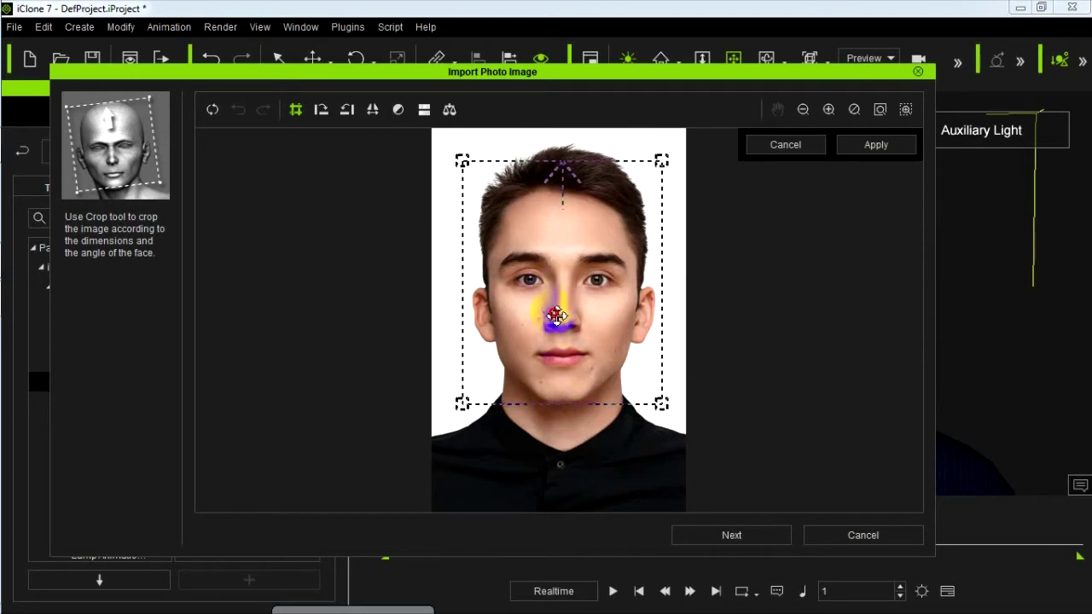
pyautogui.click(739, 539)
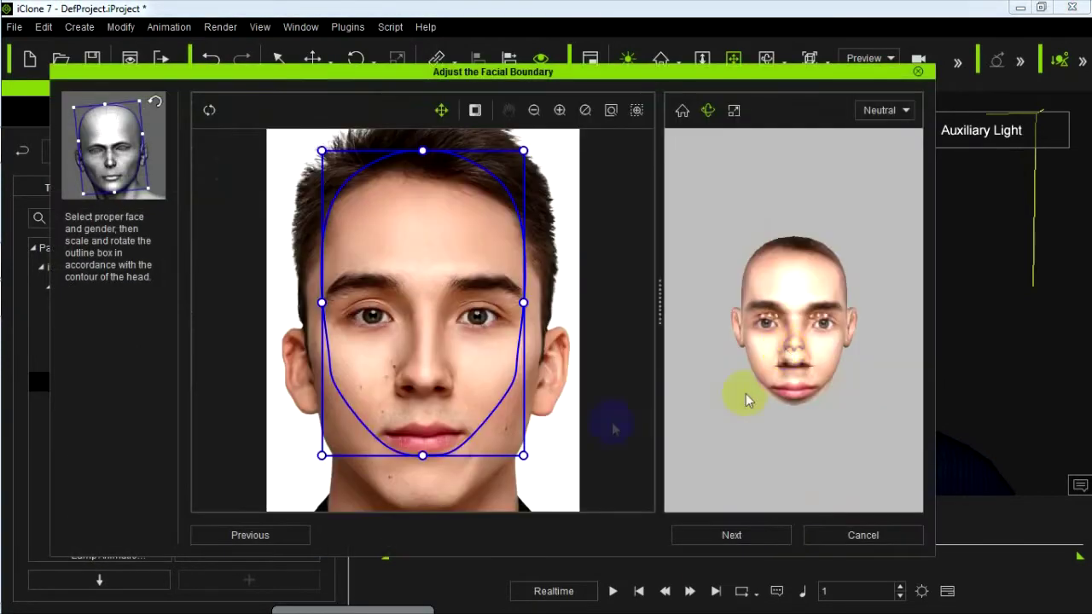
# - Fit the facial boundary to the head by extending it to the chin, widening both sides toward the ears and raising its upper edge
pyautogui.moveTo(422, 456); pyautogui.dragTo(422, 512)
pyautogui.click(444, 167)
pyautogui.moveTo(523, 331); pyautogui.dragTo(539, 332)
pyautogui.moveTo(322, 332); pyautogui.dragTo(306, 334)
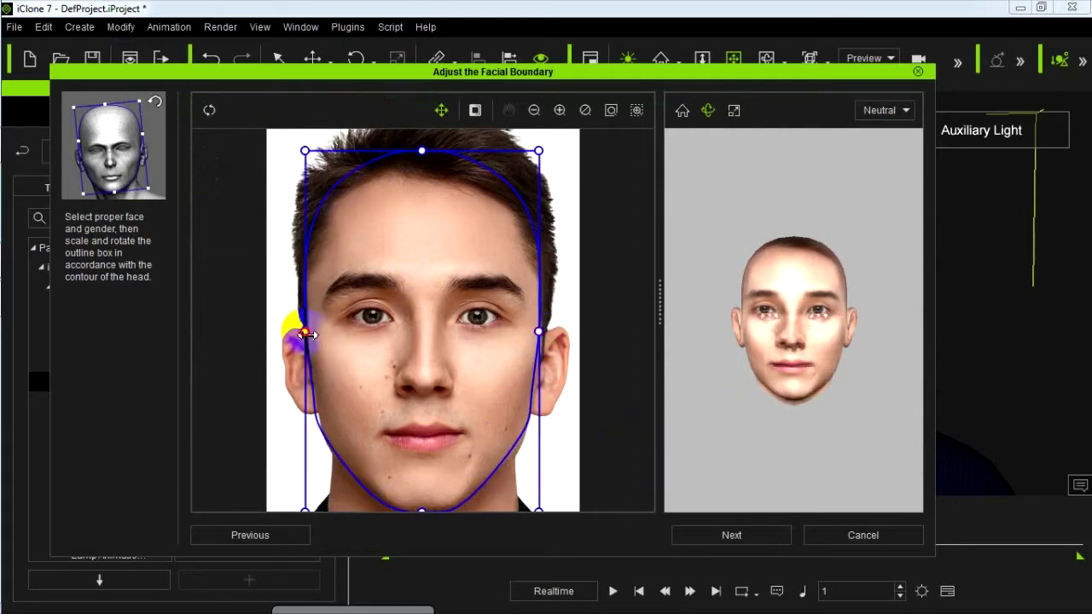
pyautogui.moveTo(422, 151); pyautogui.dragTo(423, 131)
pyautogui.click(734, 111)
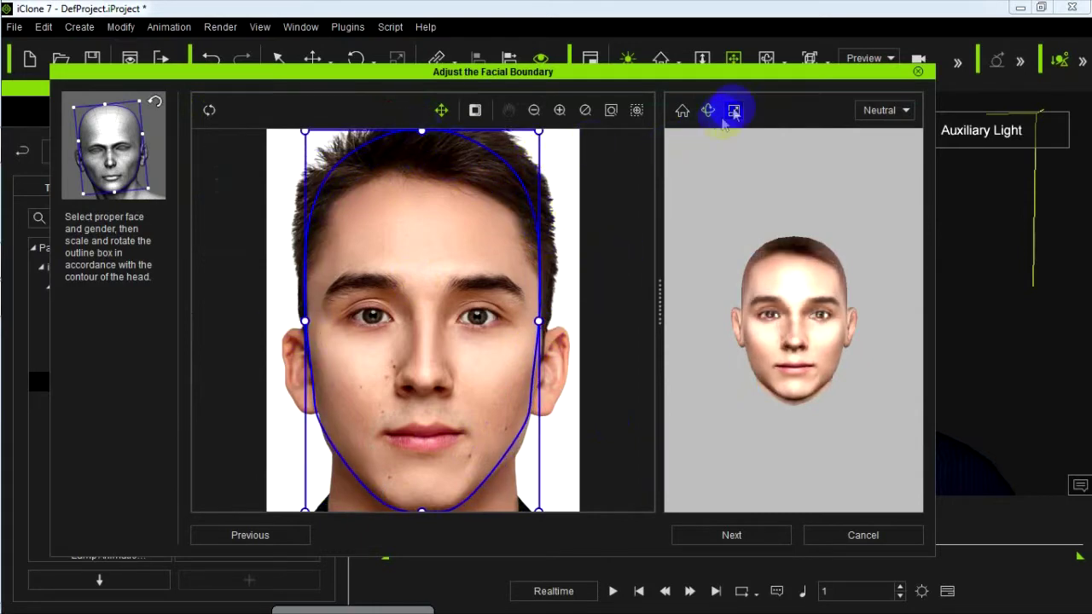
pyautogui.moveTo(858, 432); pyautogui.dragTo(888, 375)
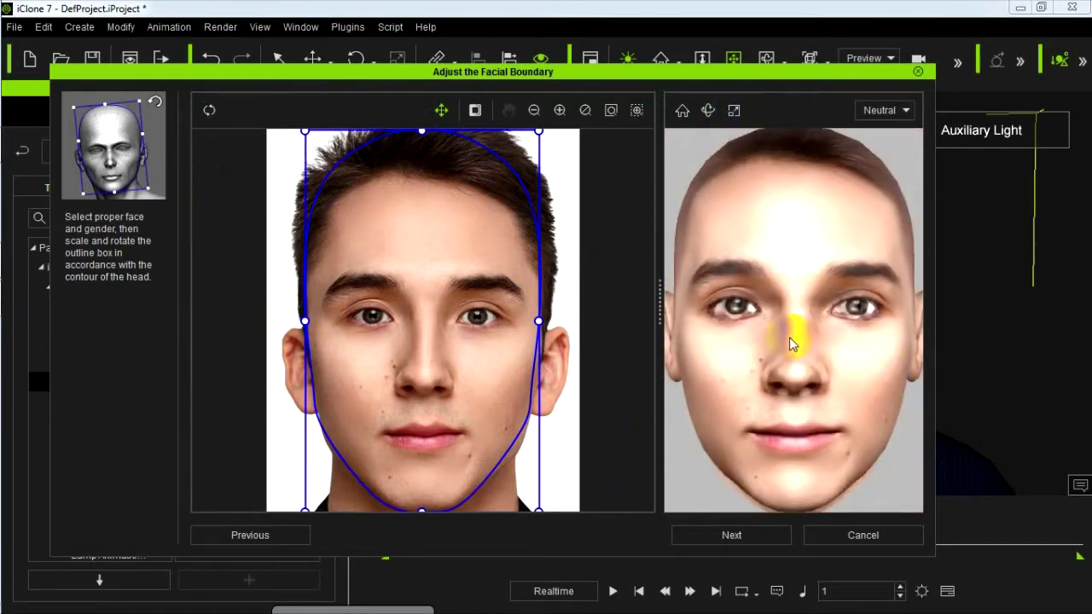
# - Fine-tune the boundary's upper and lower edges against the hair and chin, and proceed to the facial angle and orientation
pyautogui.moveTo(426, 137); pyautogui.dragTo(428, 141)
pyautogui.scroll(-1, 424, 212)
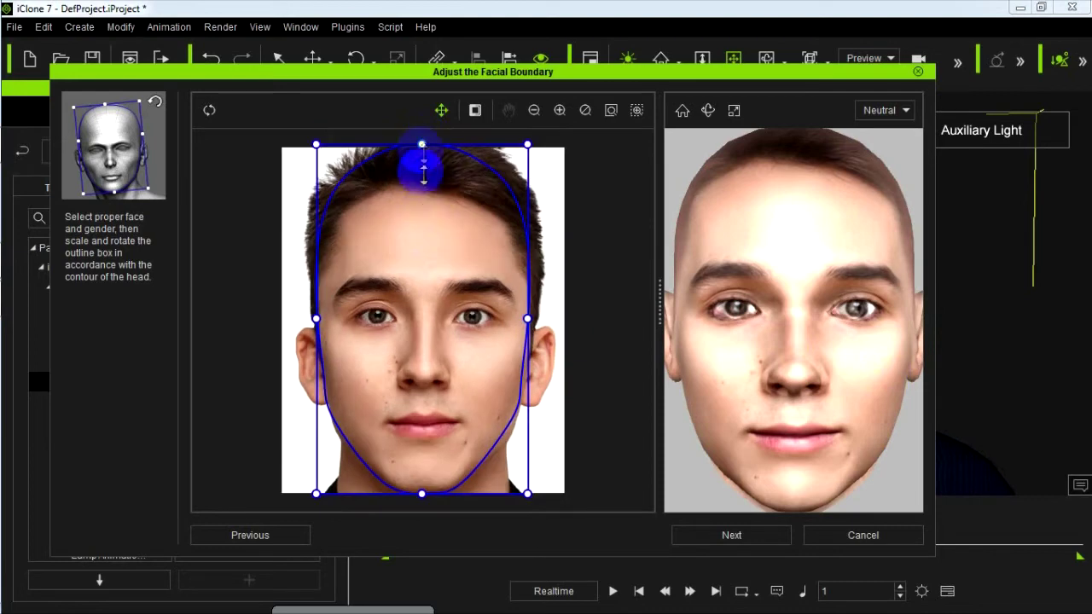
pyautogui.moveTo(423, 148); pyautogui.dragTo(424, 145)
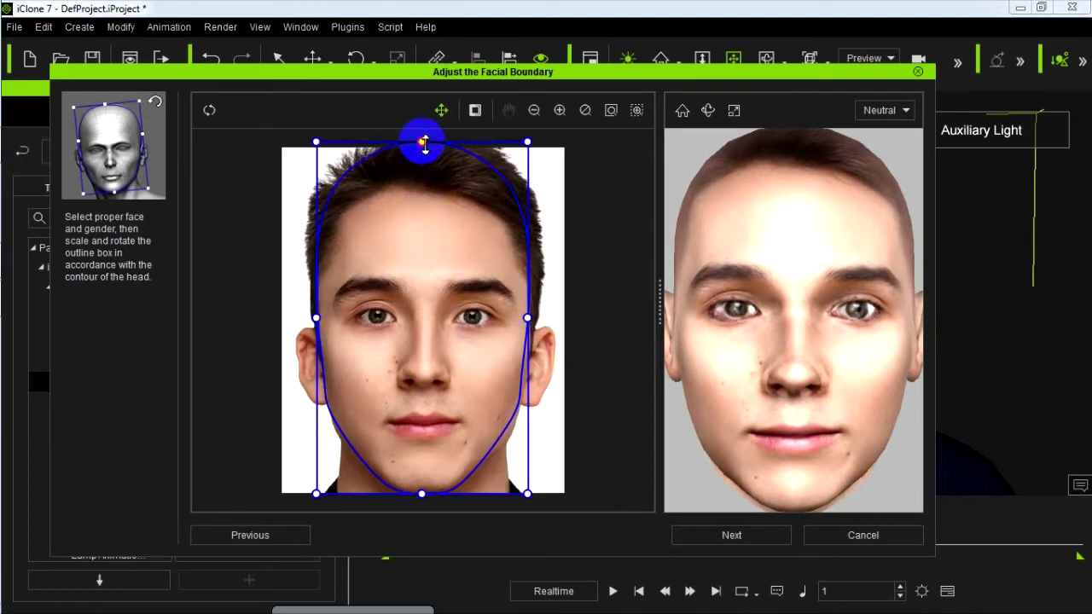
pyautogui.moveTo(421, 493)
pyautogui.mouseDown()
pyautogui.moveTo(424, 481)
pyautogui.moveTo(424, 494)
pyautogui.mouseUp()
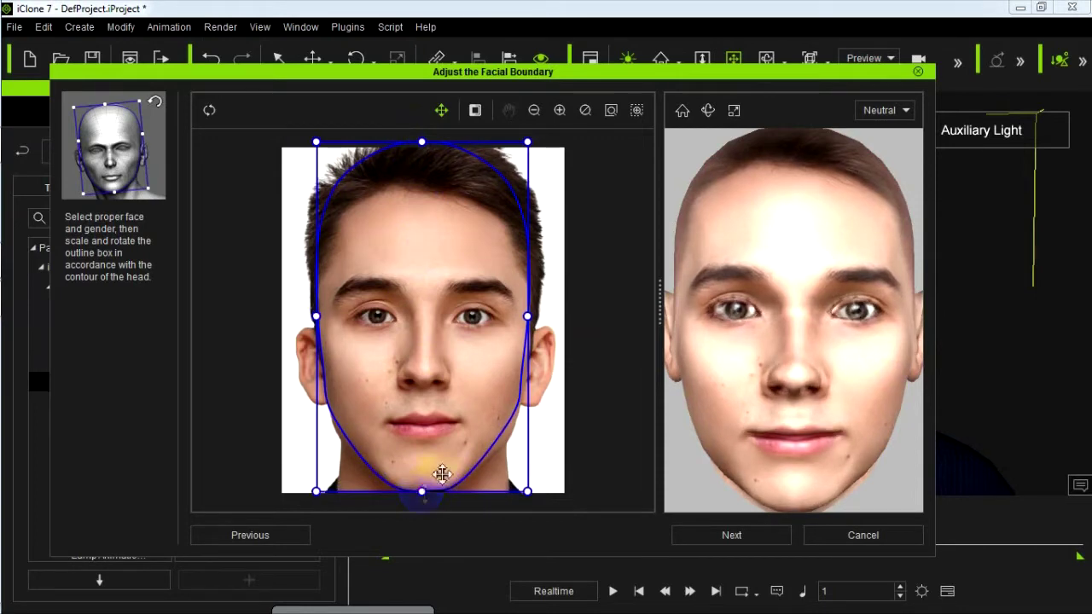
pyautogui.scroll(-2, 467, 461)
pyautogui.scroll(2, 467, 461)
pyautogui.moveTo(423, 163); pyautogui.dragTo(427, 168)
pyautogui.moveTo(411, 476); pyautogui.dragTo(424, 482)
pyautogui.click(730, 530)
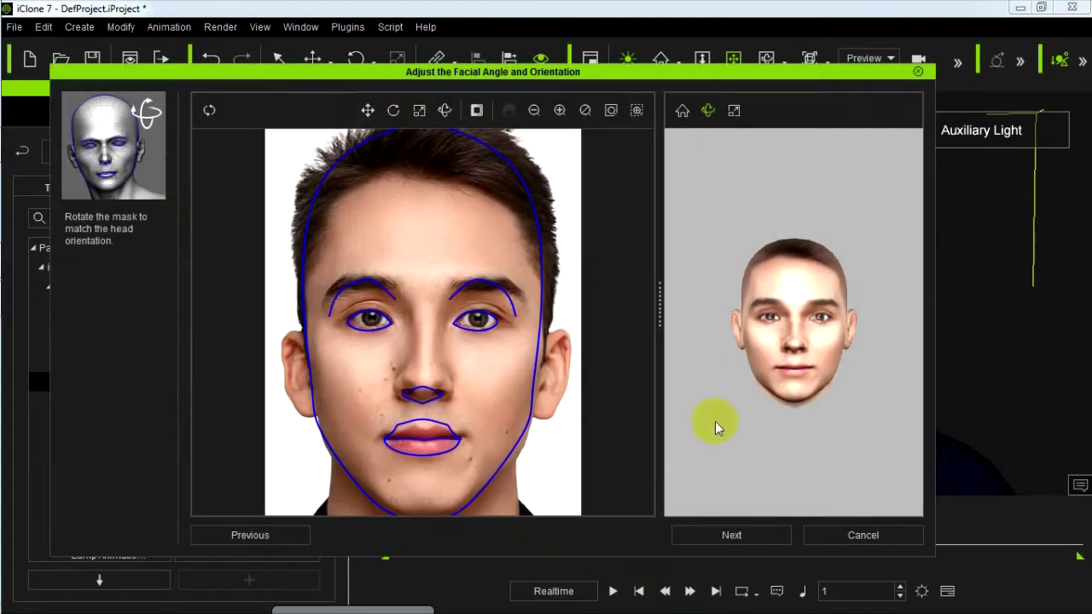
# - Reset the face mask to its default orientation and proceed to the feature points and contours
pyautogui.click(734, 110)
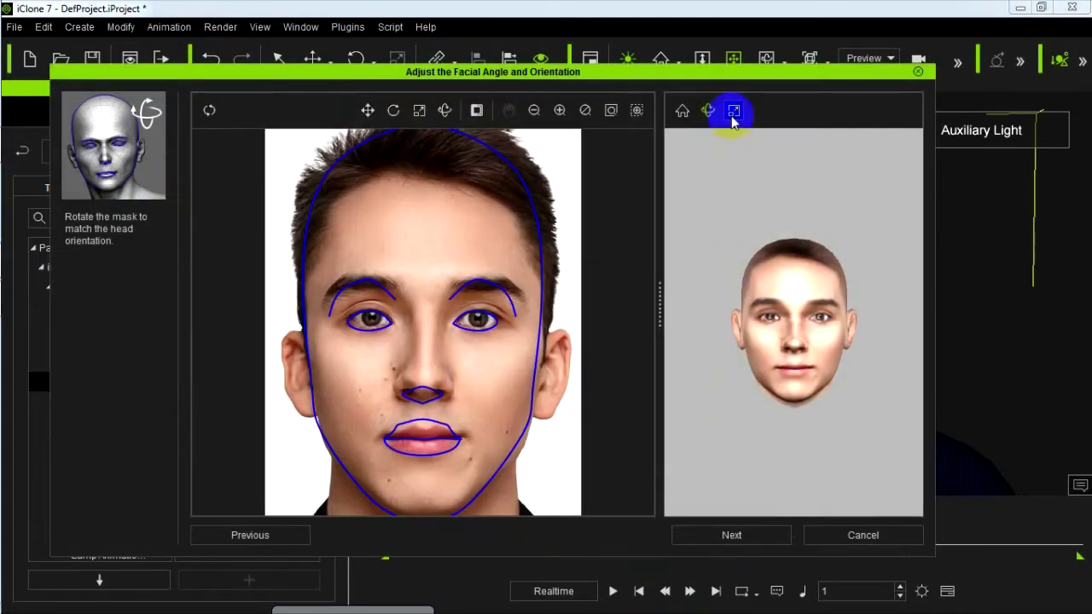
pyautogui.moveTo(742, 154); pyautogui.dragTo(554, 480)
pyautogui.moveTo(408, 206)
pyautogui.mouseDown()
pyautogui.moveTo(407, 287)
pyautogui.moveTo(411, 205)
pyautogui.mouseUp()
pyautogui.click(209, 107)
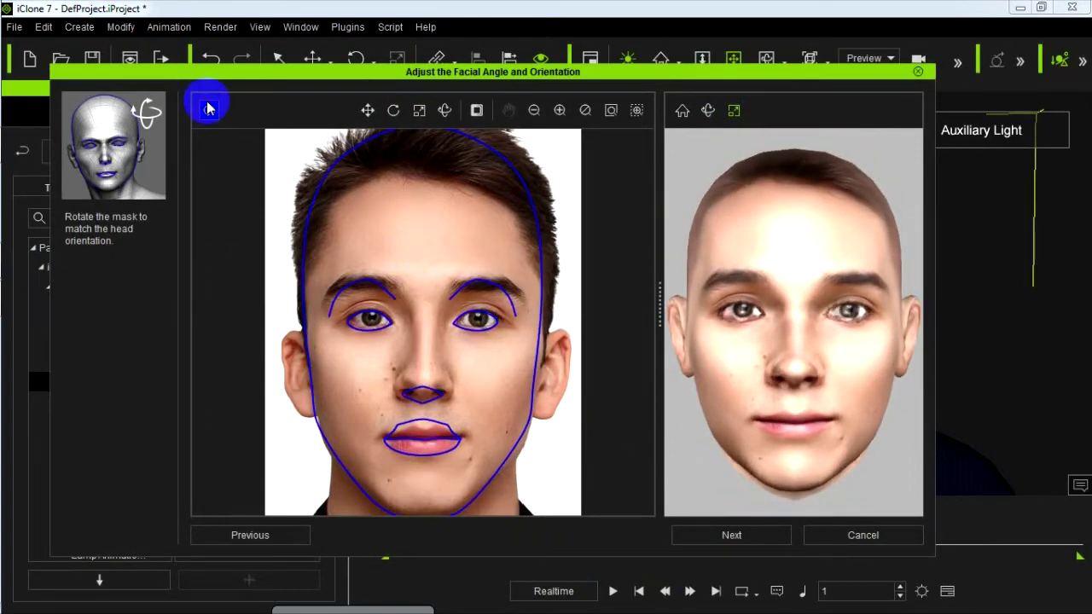
pyautogui.click(749, 538)
pyautogui.click(749, 546)
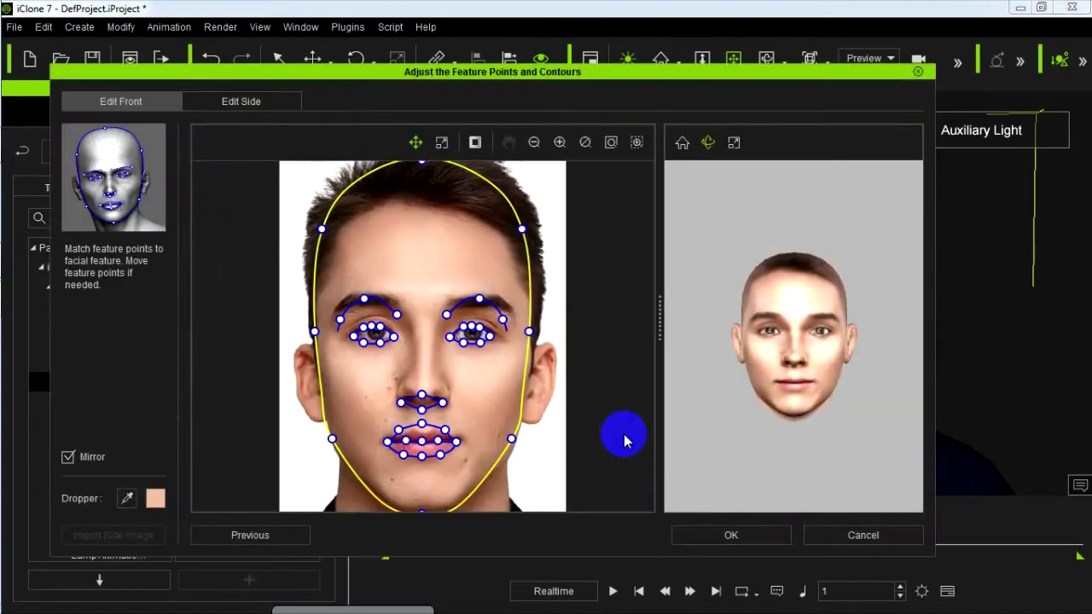
# - Move the mirrored eyebrow contour points up and outward so they follow the brows in the photo
pyautogui.click(733, 142)
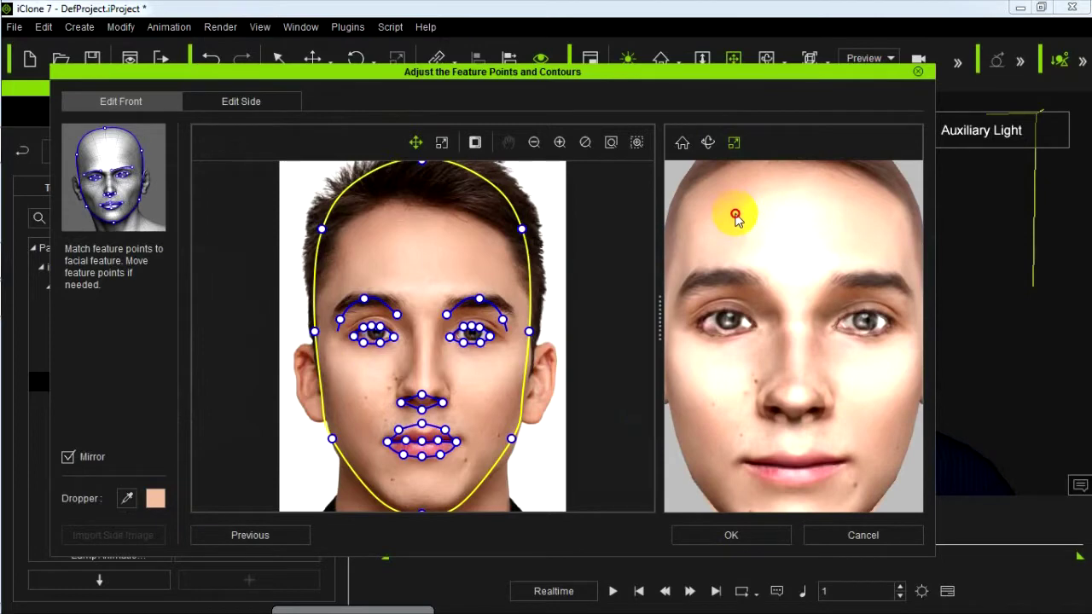
pyautogui.moveTo(504, 322); pyautogui.dragTo(448, 307)
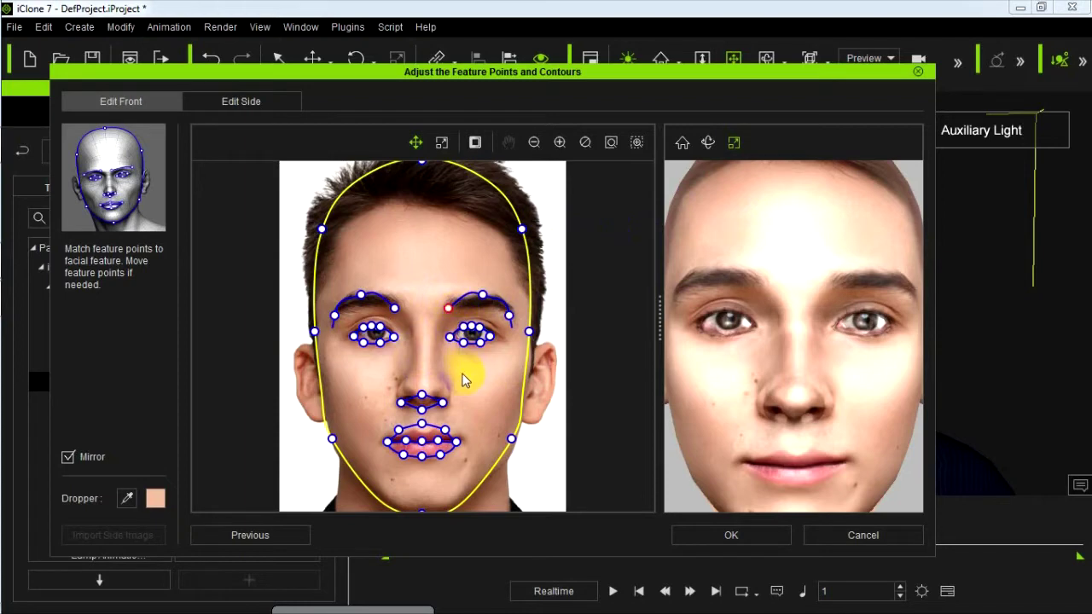
pyautogui.click(483, 296)
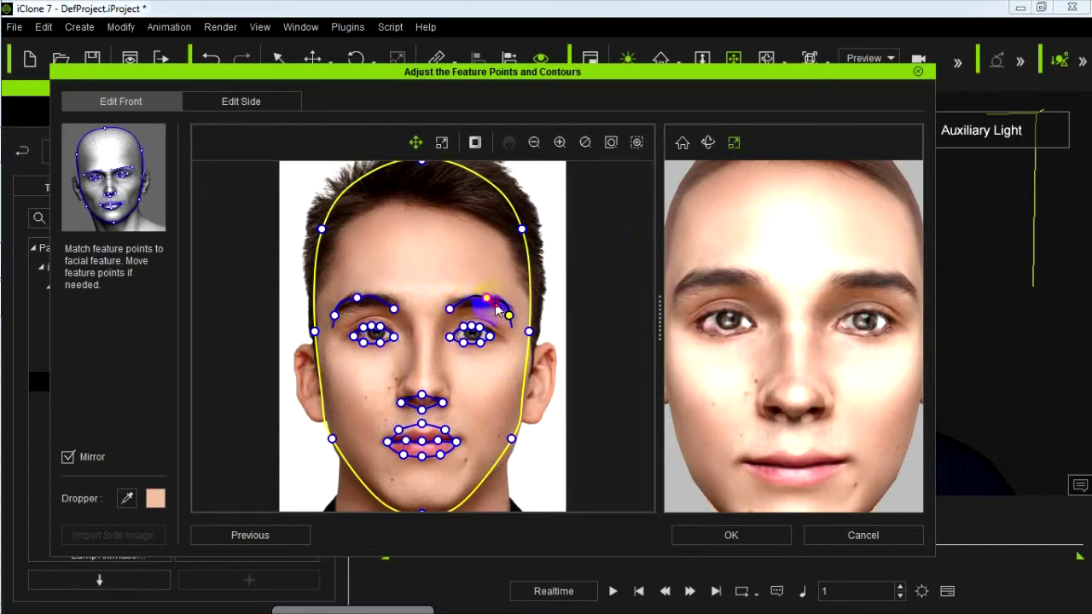
# - Align the mirrored eye contours with the corners and lids of both eyes
pyautogui.scroll(3, 546, 315)
pyautogui.click(554, 348)
pyautogui.moveTo(592, 317); pyautogui.dragTo(598, 314)
pyautogui.click(317, 316)
pyautogui.moveTo(318, 320); pyautogui.dragTo(323, 312)
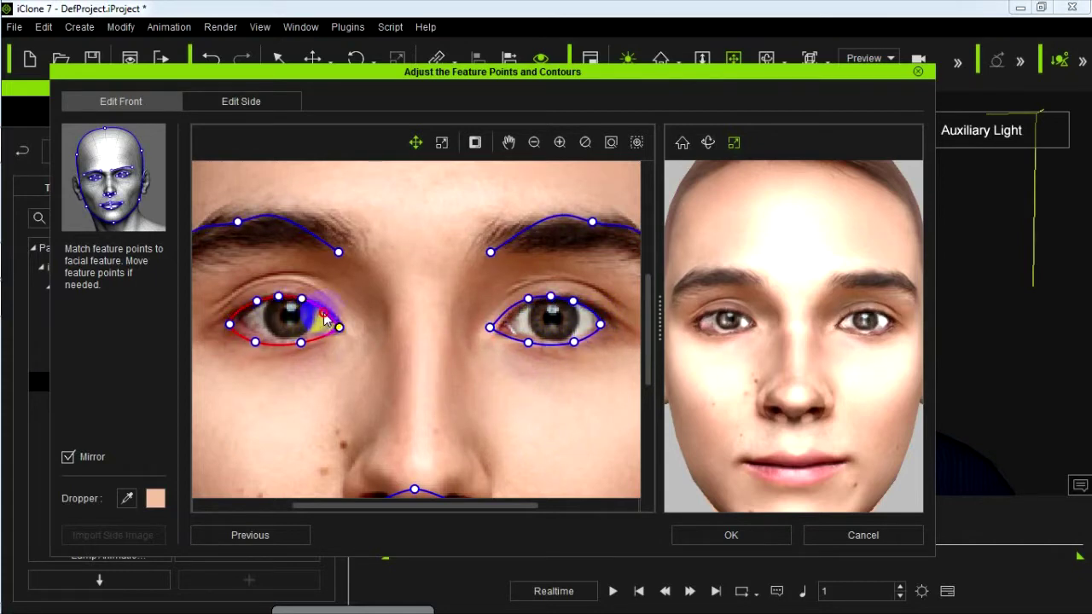
# - Turn off Mirror and shift the eye and brow contours on the photo's right side outward to match that eye
pyautogui.click(68, 461)
pyautogui.click(593, 314)
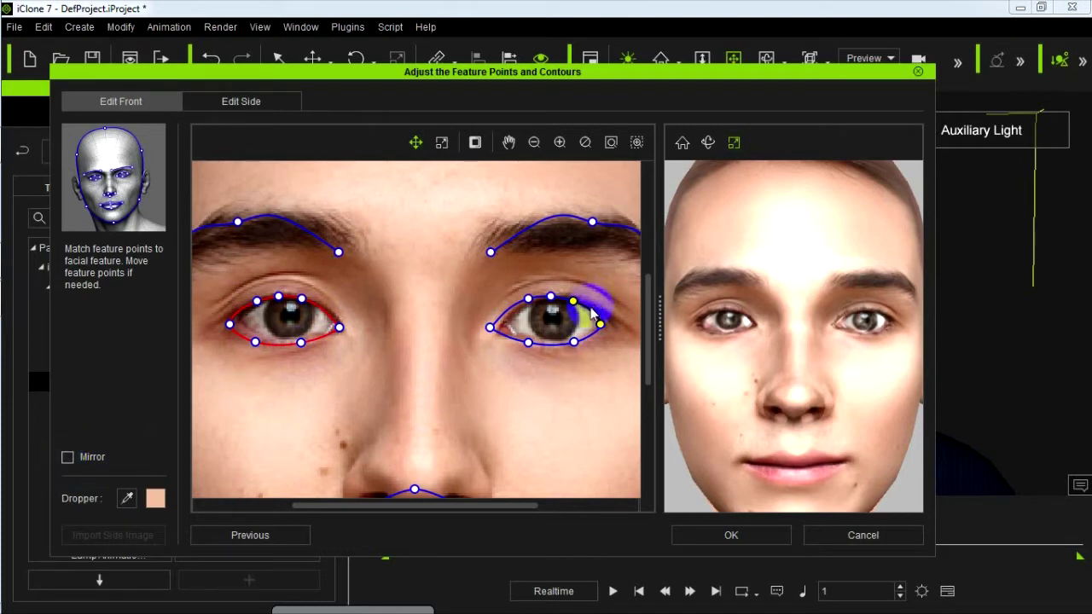
pyautogui.moveTo(593, 314); pyautogui.dragTo(608, 323)
pyautogui.click(229, 325)
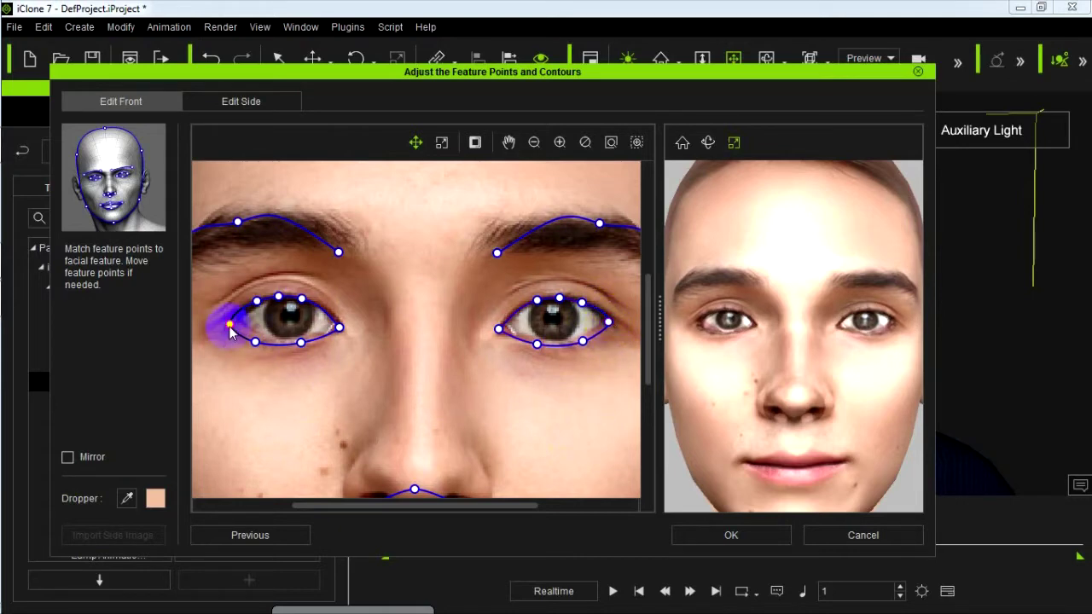
# - Spread the two side points of the nose contour outward toward the edges of the nostrils
pyautogui.scroll(-3, 238, 394)
pyautogui.click(388, 435)
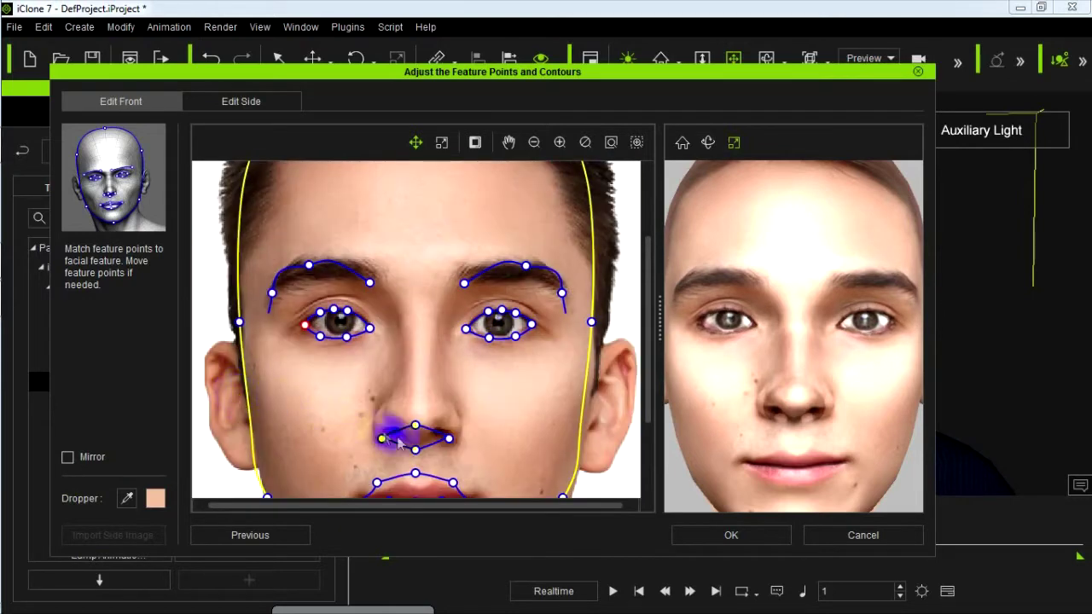
pyautogui.moveTo(451, 438); pyautogui.dragTo(465, 441)
pyautogui.moveTo(378, 438); pyautogui.dragTo(374, 436)
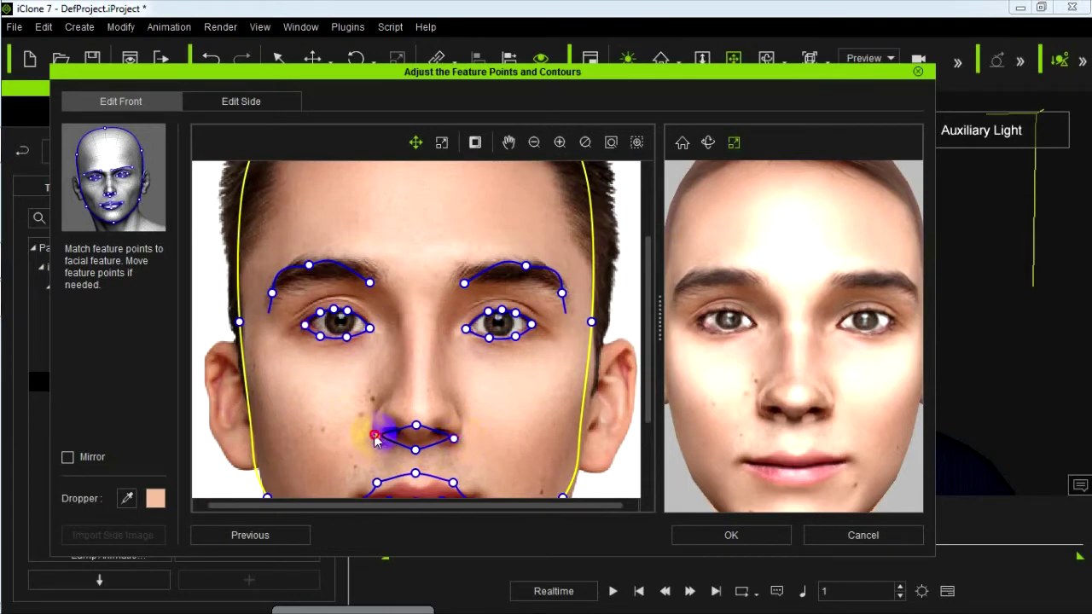
pyautogui.moveTo(453, 438); pyautogui.dragTo(464, 441)
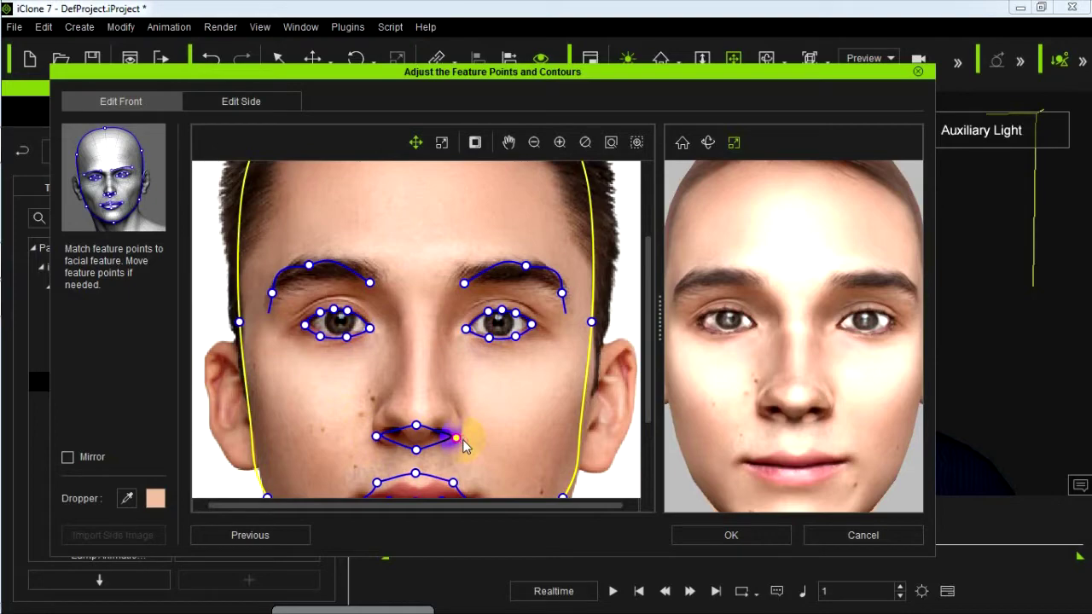
# - Raise the nose contour's upper middle point toward the tip of the nose
pyautogui.click(508, 142)
pyautogui.moveTo(523, 439); pyautogui.dragTo(550, 317)
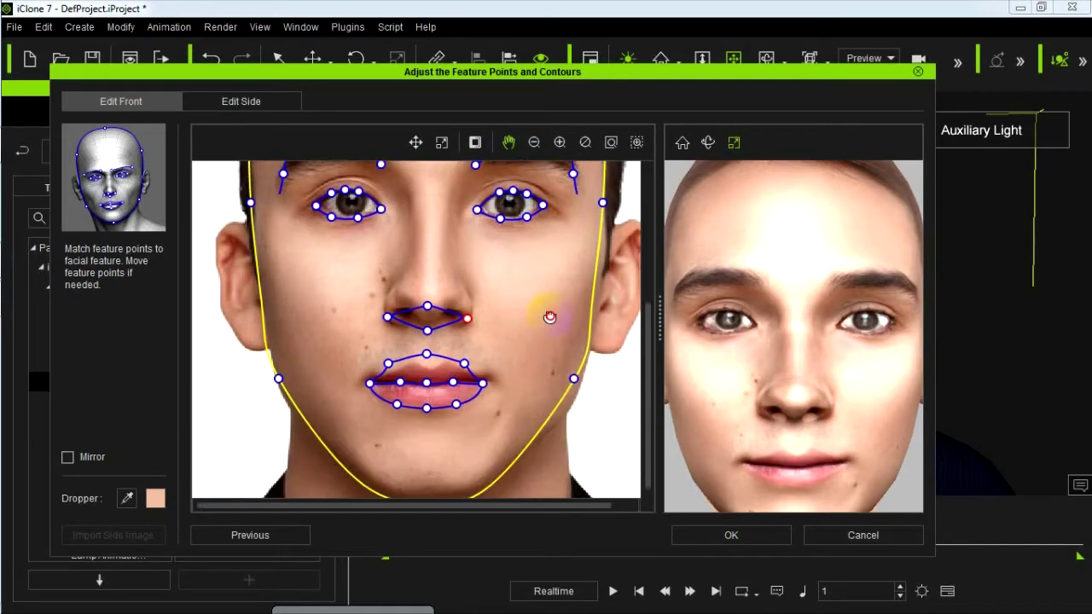
pyautogui.scroll(3, 550, 318)
pyautogui.click(434, 294)
pyautogui.click(416, 142)
pyautogui.moveTo(434, 290); pyautogui.dragTo(438, 284)
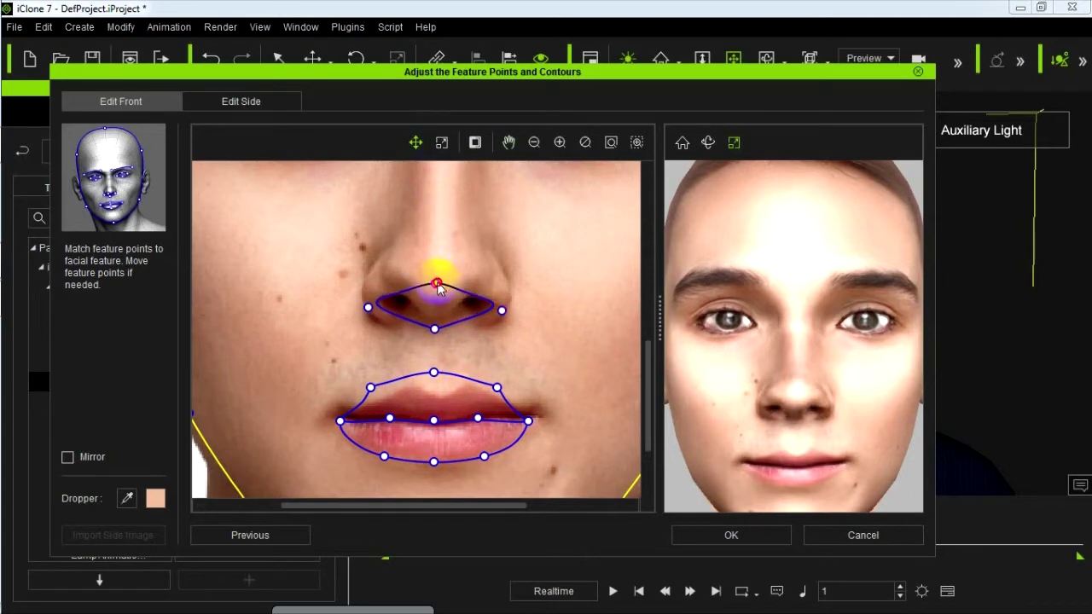
# - Widen the nose contour further by moving both side points to the outer edges of the nostrils
pyautogui.moveTo(501, 310); pyautogui.dragTo(507, 310)
pyautogui.click(368, 308)
pyautogui.moveTo(369, 311)
pyautogui.mouseDown()
pyautogui.moveTo(354, 307)
pyautogui.moveTo(364, 308)
pyautogui.mouseUp()
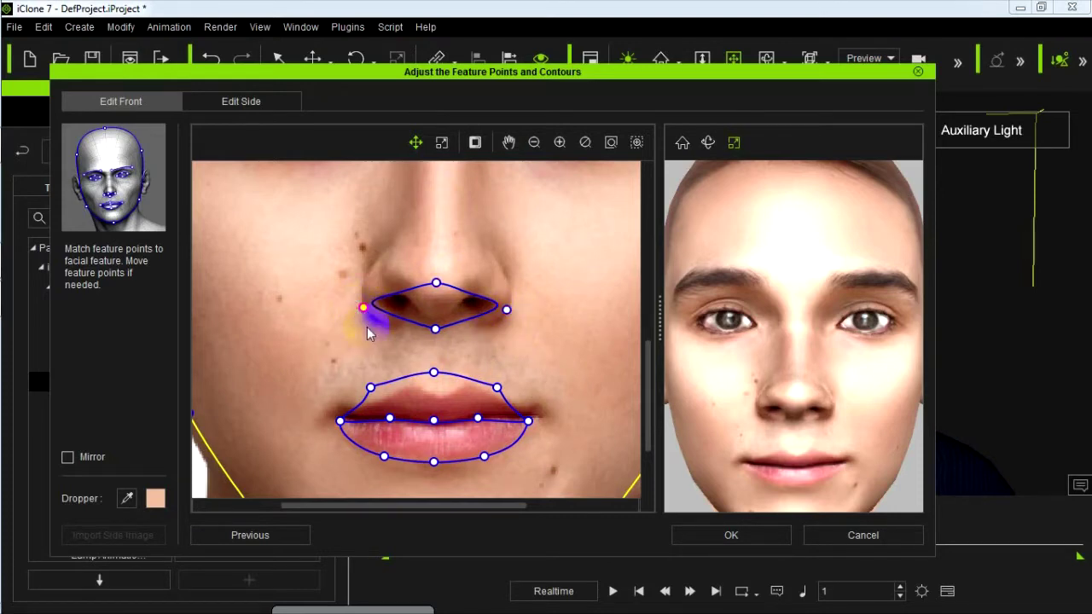
pyautogui.click(517, 312)
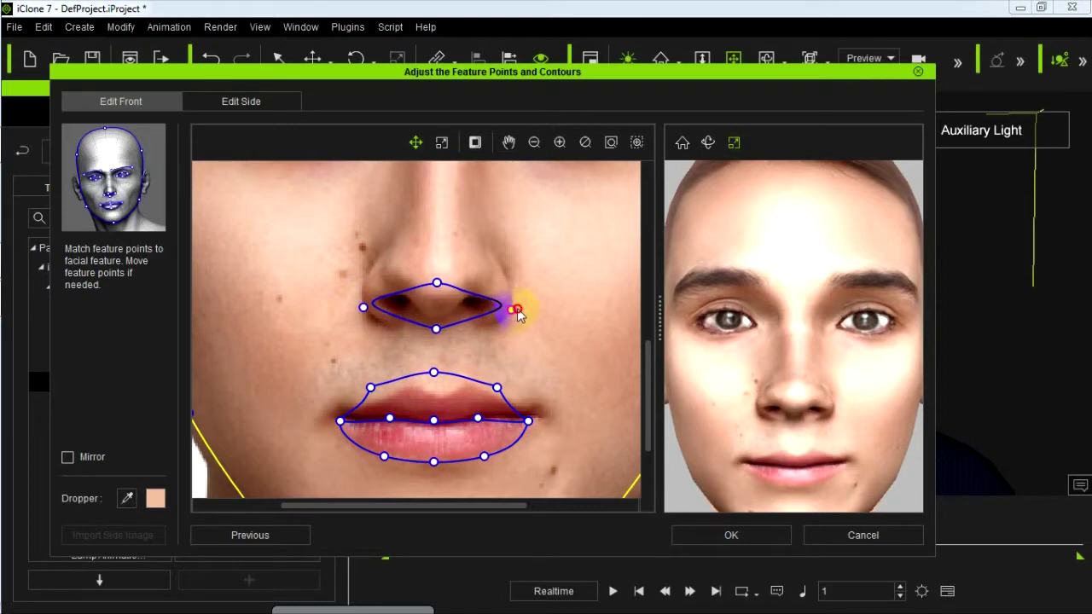
# - Align both mouth corner points with the corners of the lips, checking against the whole-head preview
pyautogui.click(708, 142)
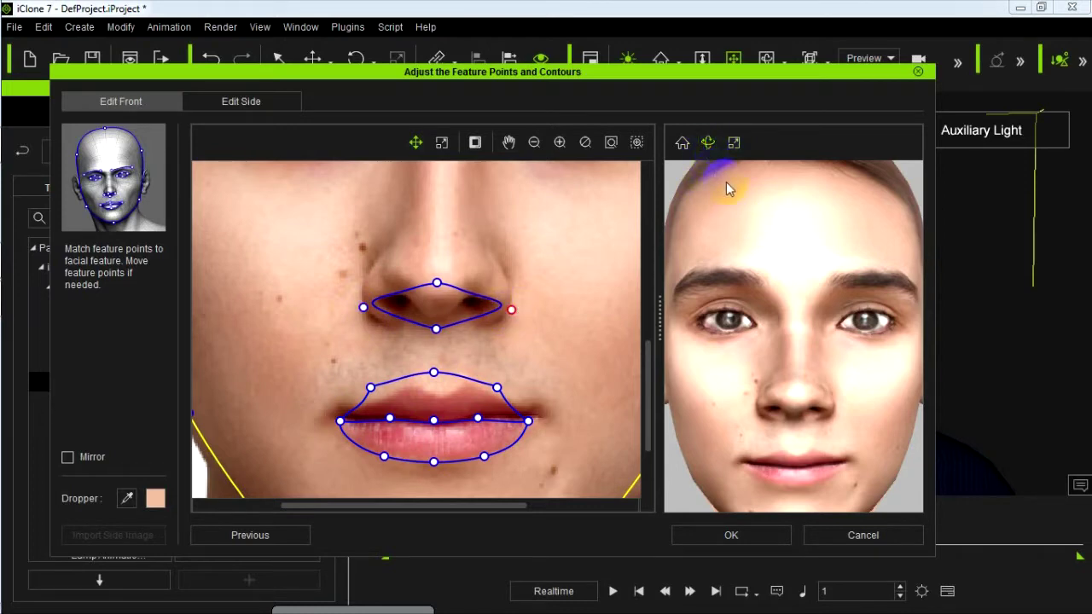
pyautogui.moveTo(730, 190); pyautogui.dragTo(771, 239)
pyautogui.moveTo(760, 335); pyautogui.dragTo(799, 446)
pyautogui.moveTo(836, 441); pyautogui.dragTo(839, 459, button='right')
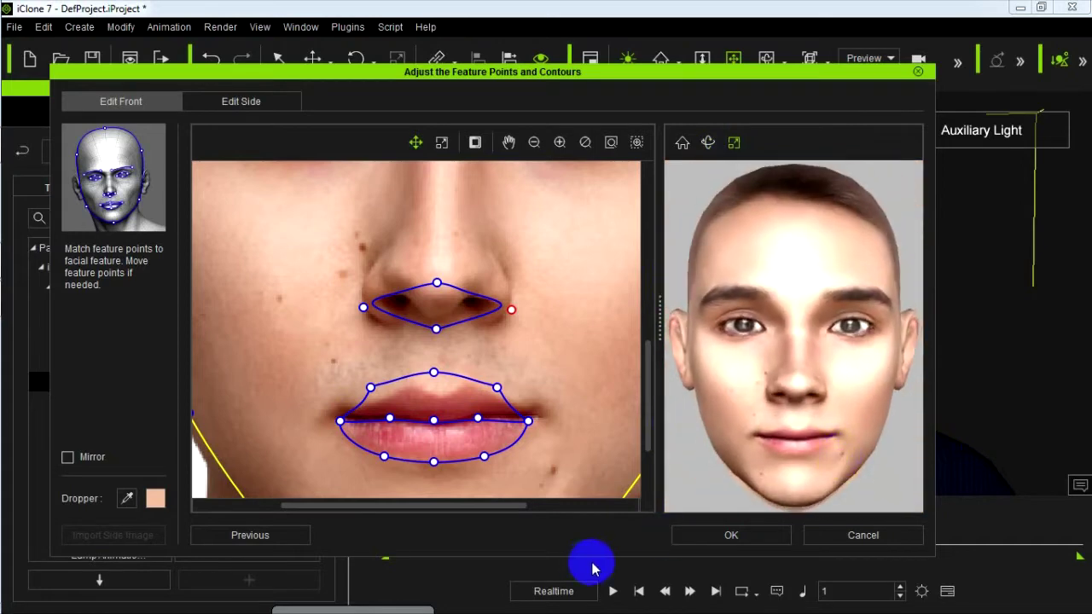
pyautogui.moveTo(528, 421); pyautogui.dragTo(533, 417)
pyautogui.click(340, 420)
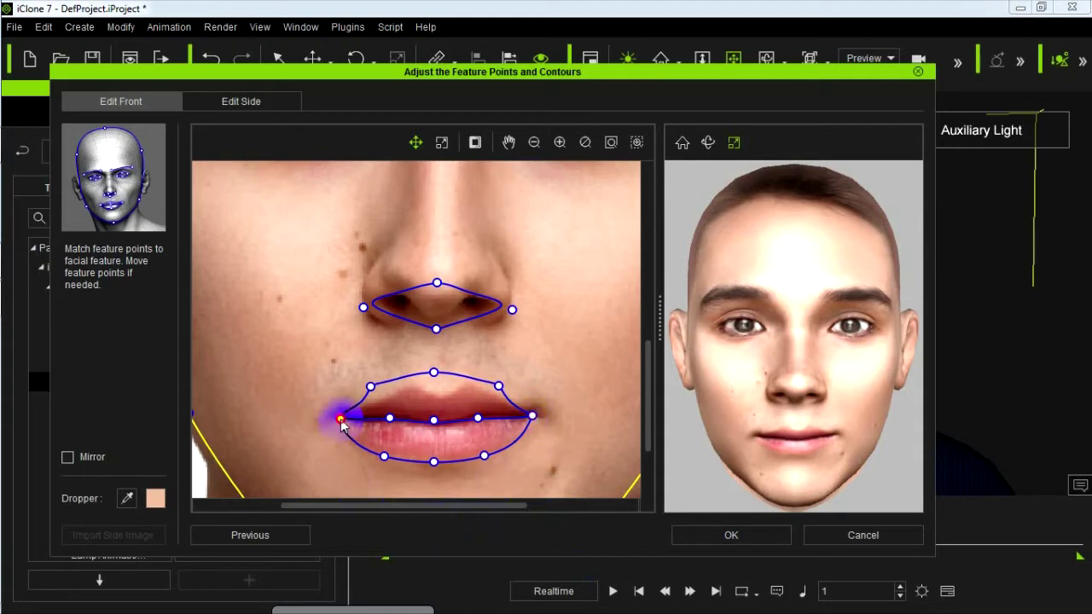
pyautogui.moveTo(341, 422); pyautogui.dragTo(341, 418)
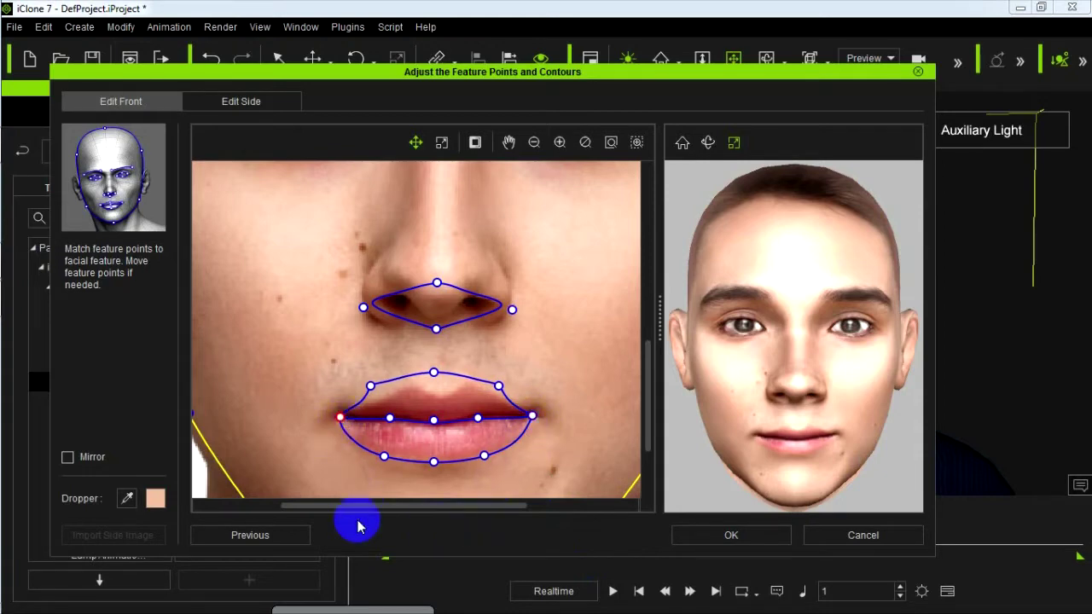
pyautogui.moveTo(338, 421); pyautogui.dragTo(344, 424)
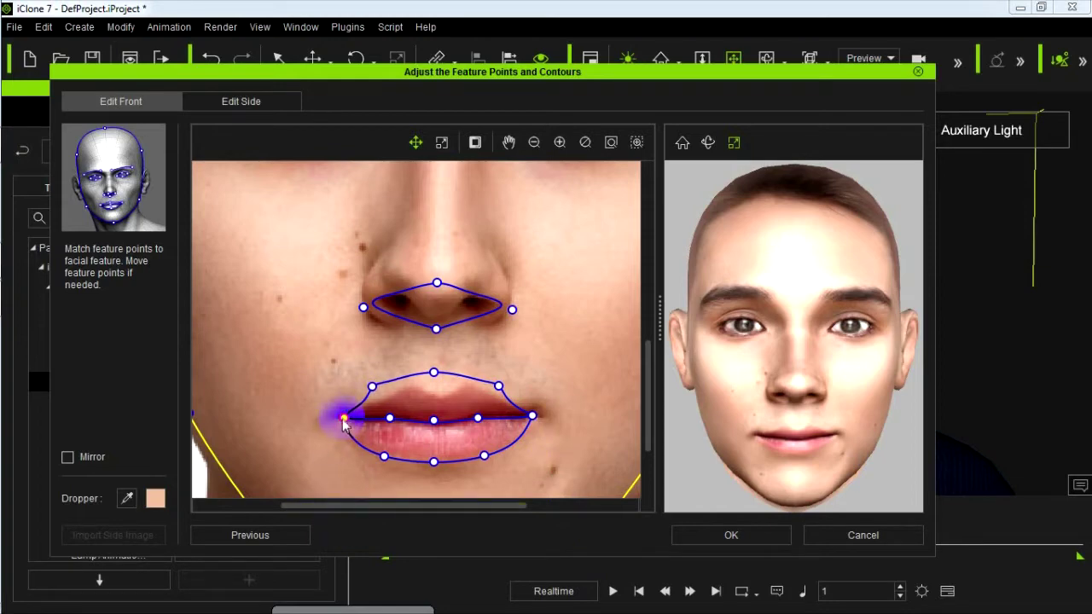
pyautogui.moveTo(534, 417); pyautogui.dragTo(528, 419)
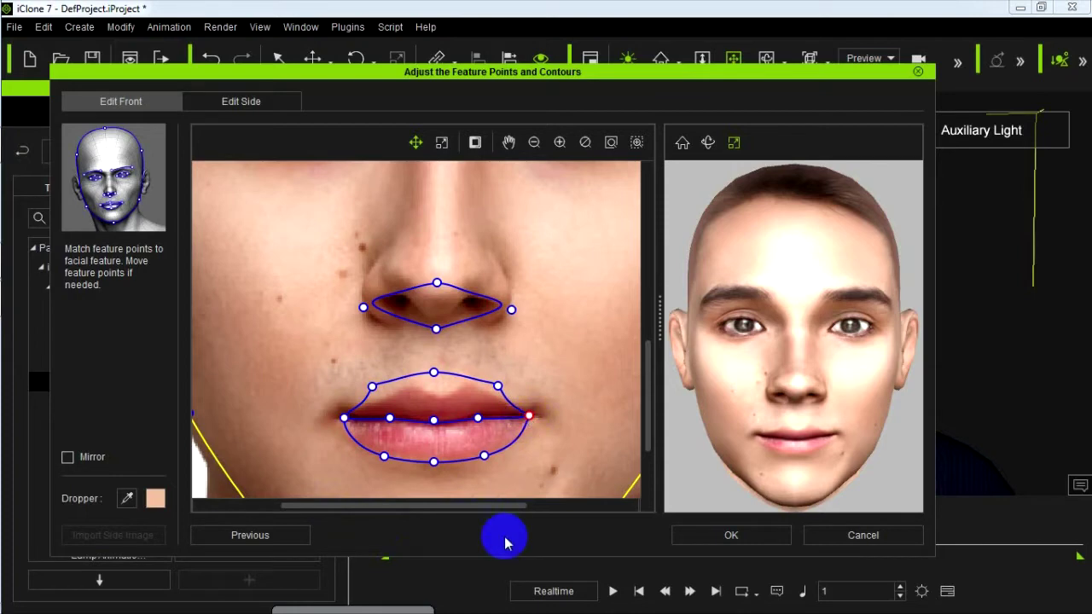
# - Move both side points of the nose contour slightly outward and raise its upper middle point slightly
pyautogui.moveTo(511, 310); pyautogui.dragTo(515, 309)
pyautogui.click(363, 309)
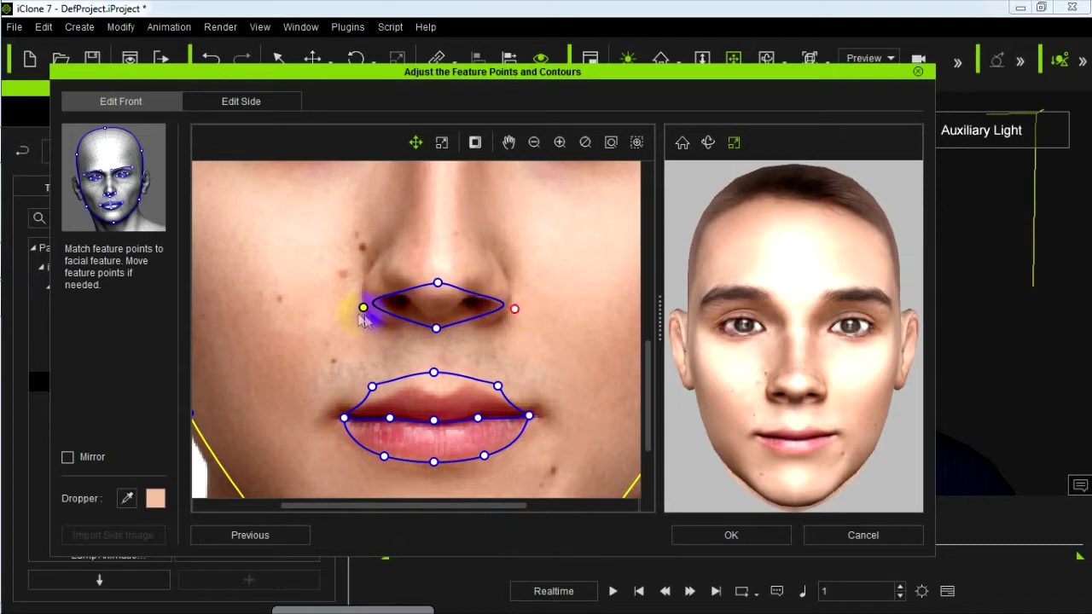
pyautogui.scroll(2, 378, 359)
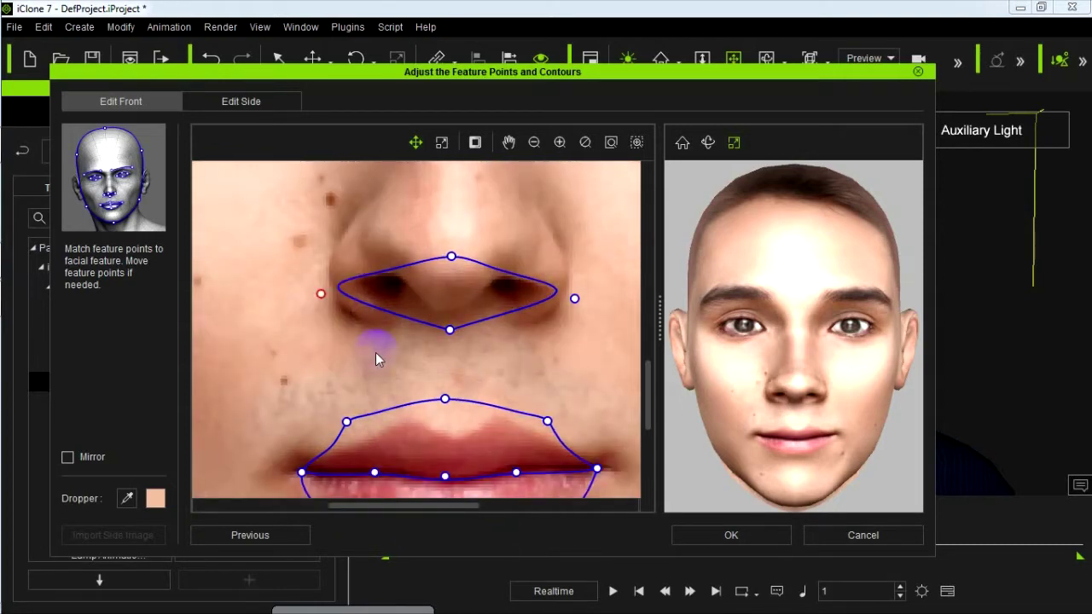
pyautogui.moveTo(451, 256); pyautogui.dragTo(449, 251)
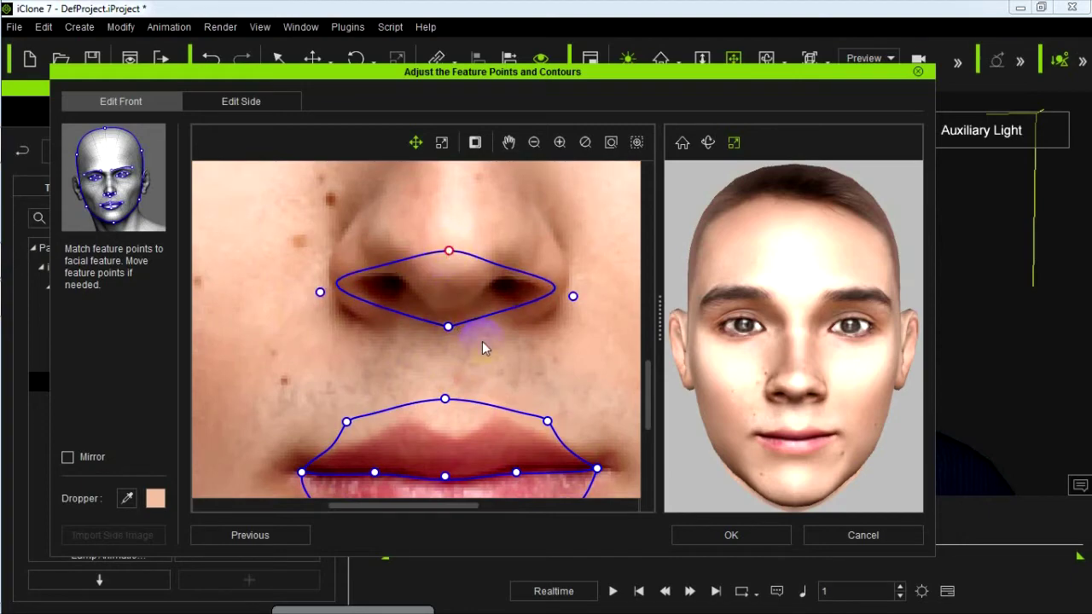
pyautogui.scroll(-5, 488, 343)
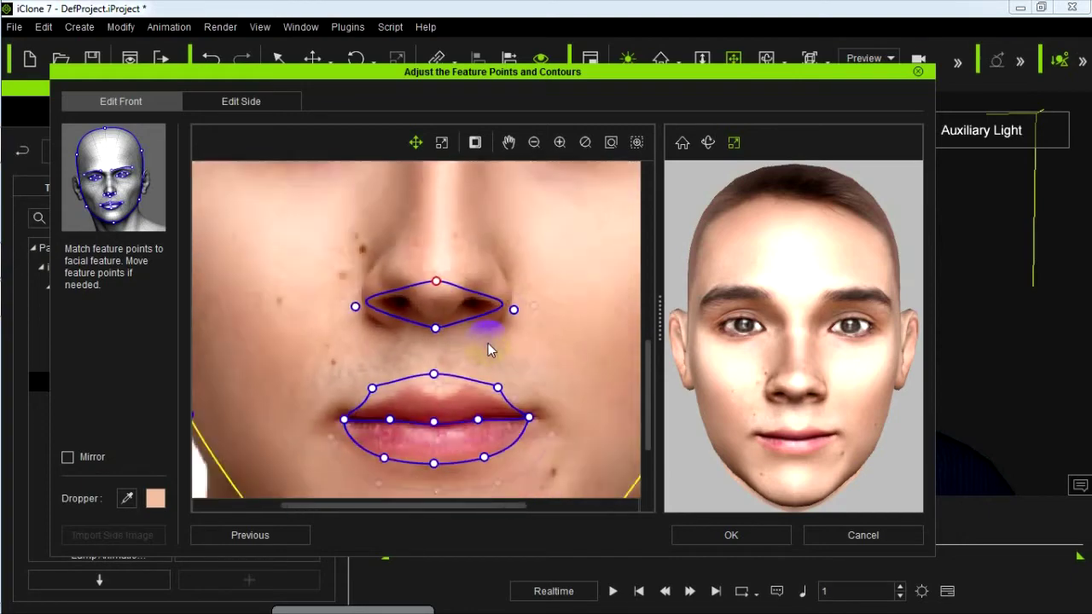
pyautogui.scroll(-2, 488, 343)
# - In the side profile, pull the nose tip and bridge points forward and fine-tune the nose root point beside the eye
pyautogui.click(244, 102)
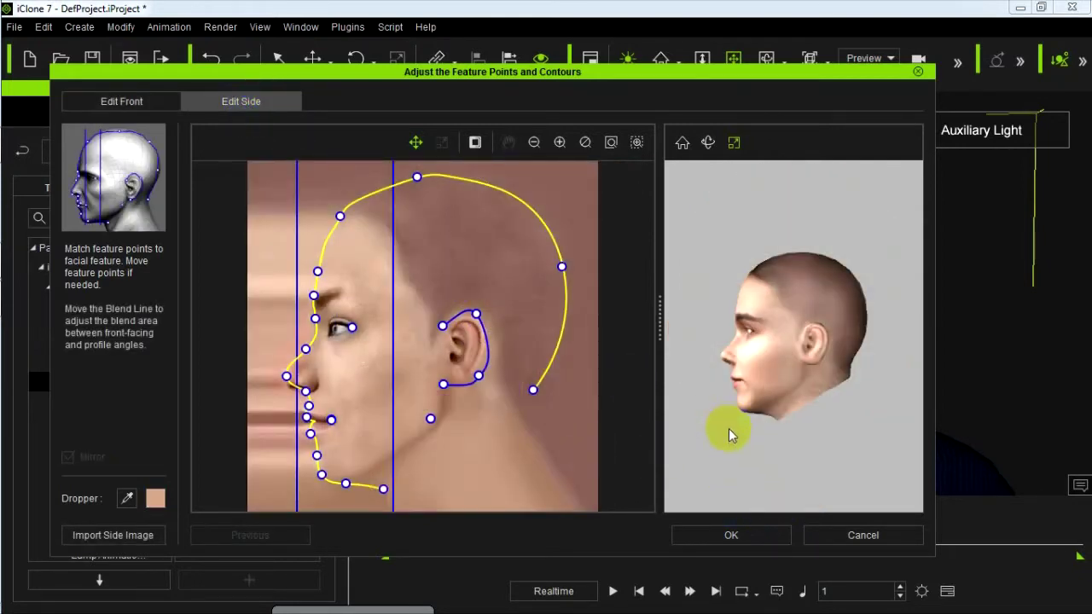
pyautogui.scroll(3, 751, 415)
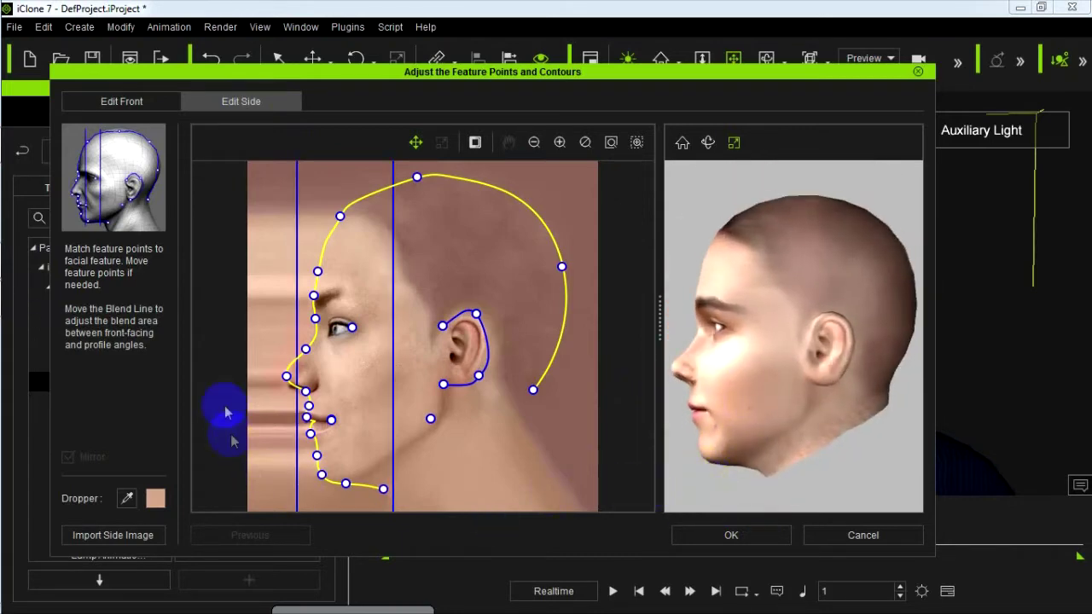
pyautogui.moveTo(286, 376); pyautogui.dragTo(277, 381)
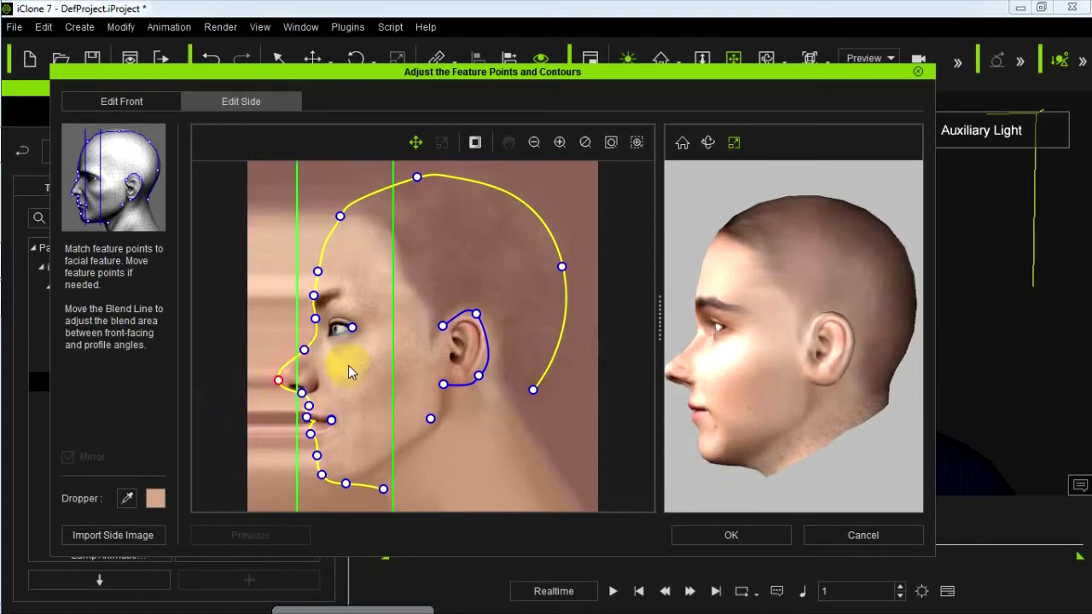
pyautogui.click(304, 350)
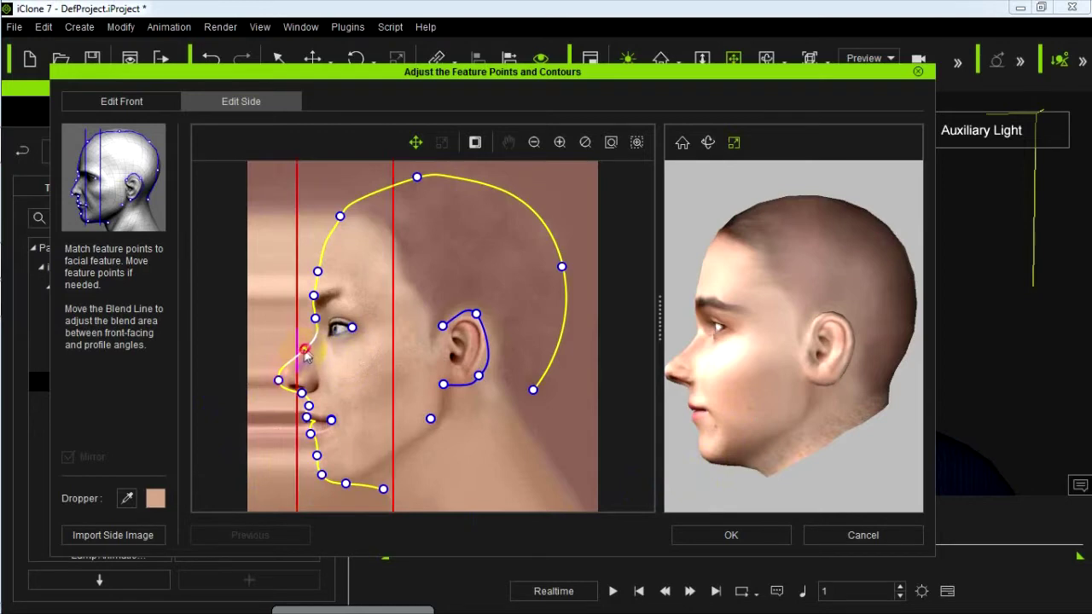
pyautogui.moveTo(306, 350); pyautogui.dragTo(297, 354)
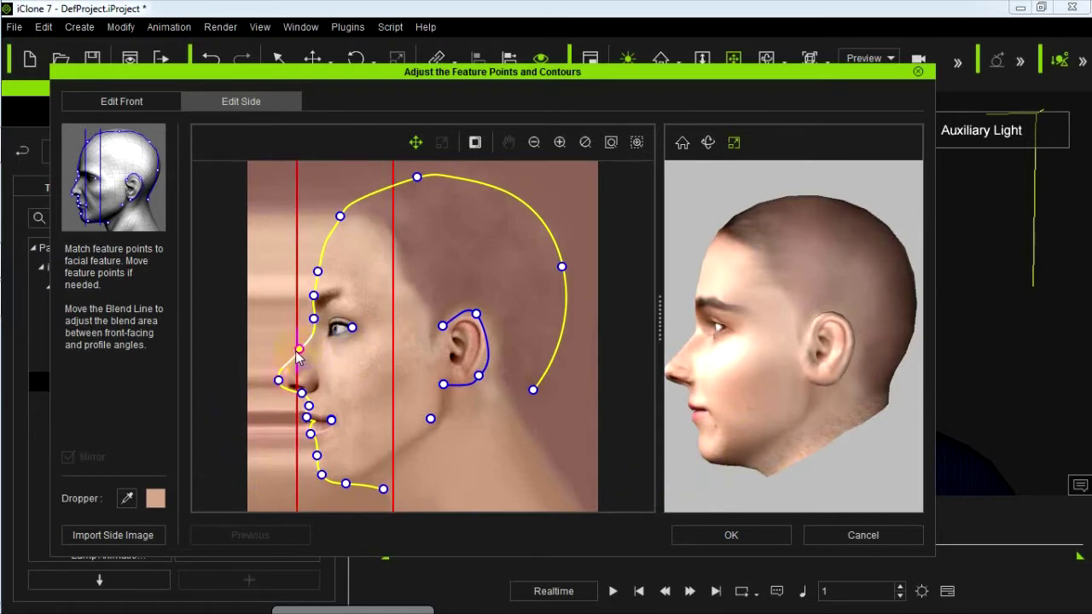
pyautogui.click(313, 320)
pyautogui.moveTo(313, 319); pyautogui.dragTo(315, 323)
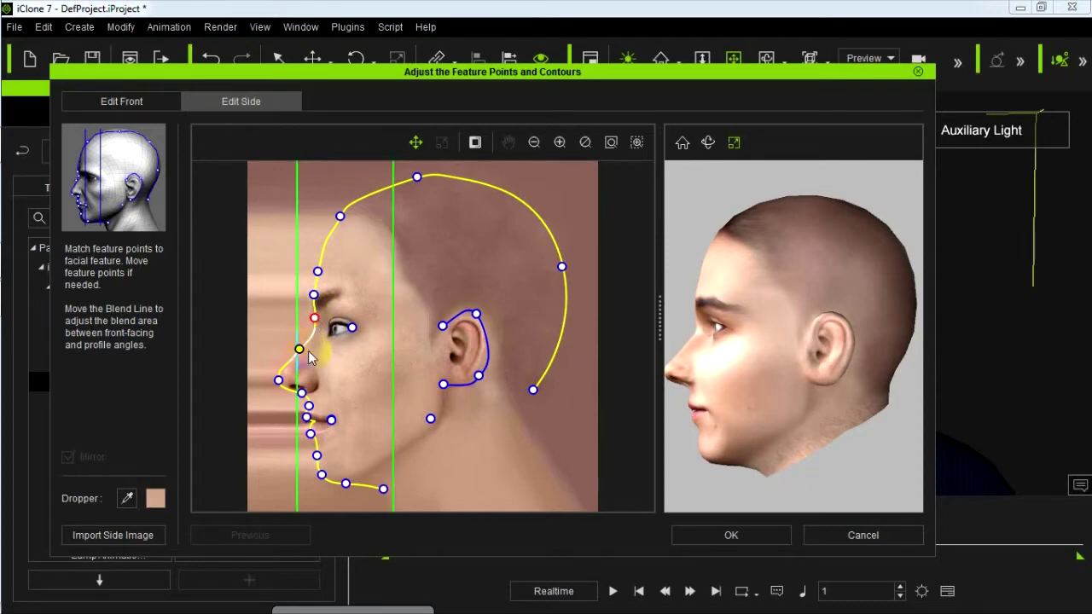
# - Pull the profile's nose tip back slightly, shift the jaw corner point toward the neck, and check the preview from the front
pyautogui.moveTo(717, 323); pyautogui.dragTo(729, 397)
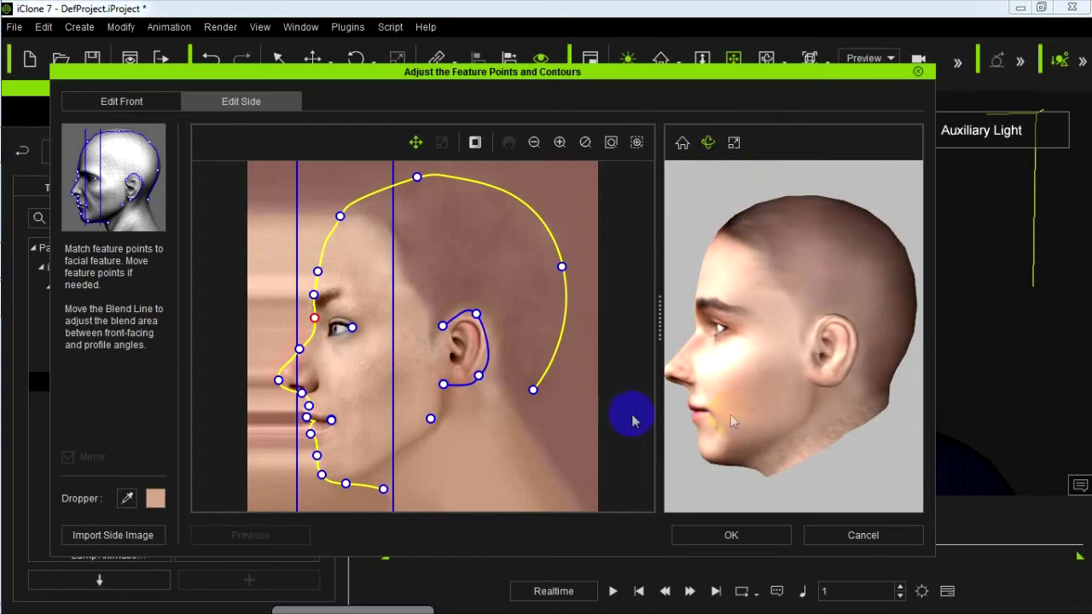
pyautogui.click(282, 381)
pyautogui.moveTo(284, 384); pyautogui.dragTo(287, 385)
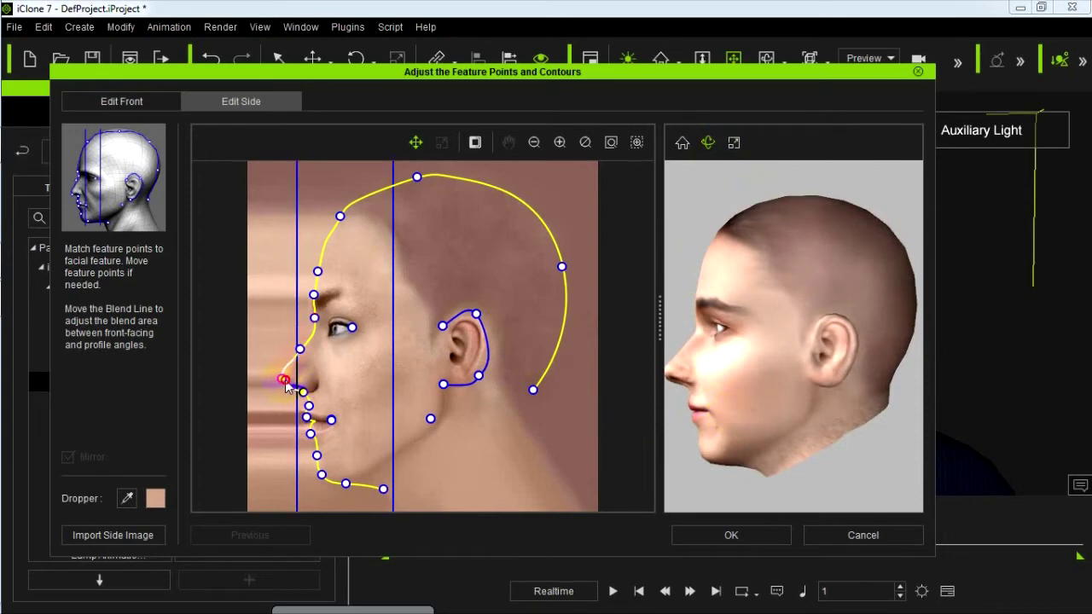
pyautogui.click(634, 520)
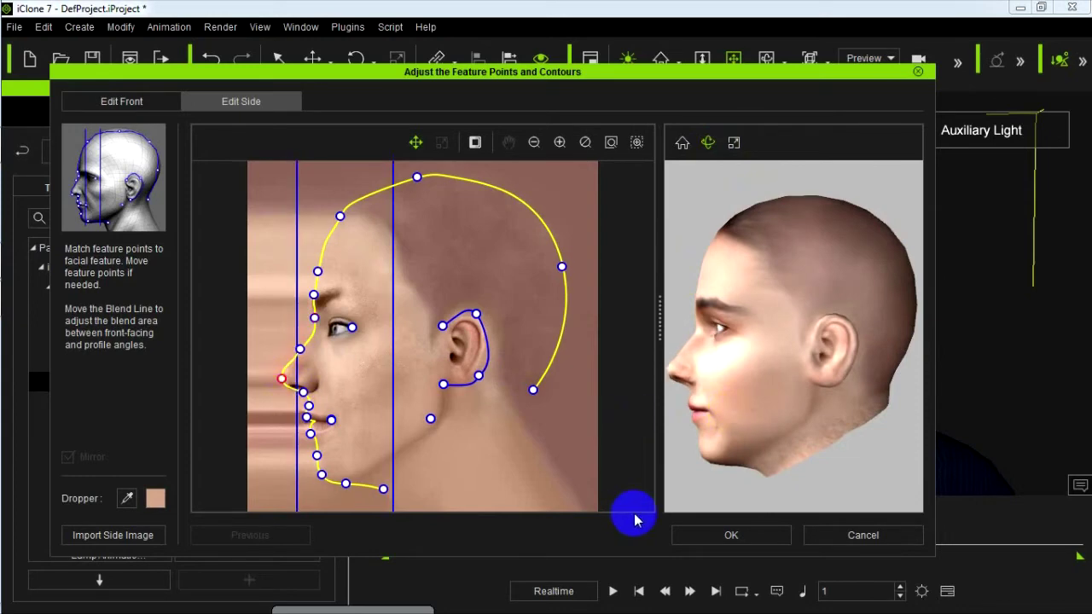
pyautogui.moveTo(435, 420); pyautogui.dragTo(438, 421)
pyautogui.click(682, 143)
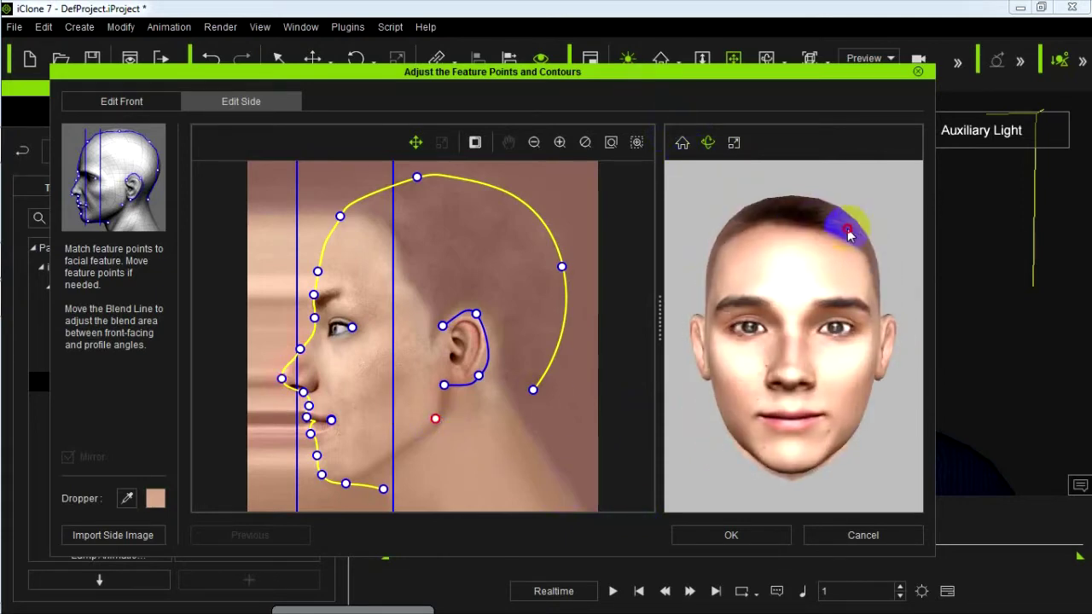
pyautogui.moveTo(849, 236); pyautogui.dragTo(841, 276)
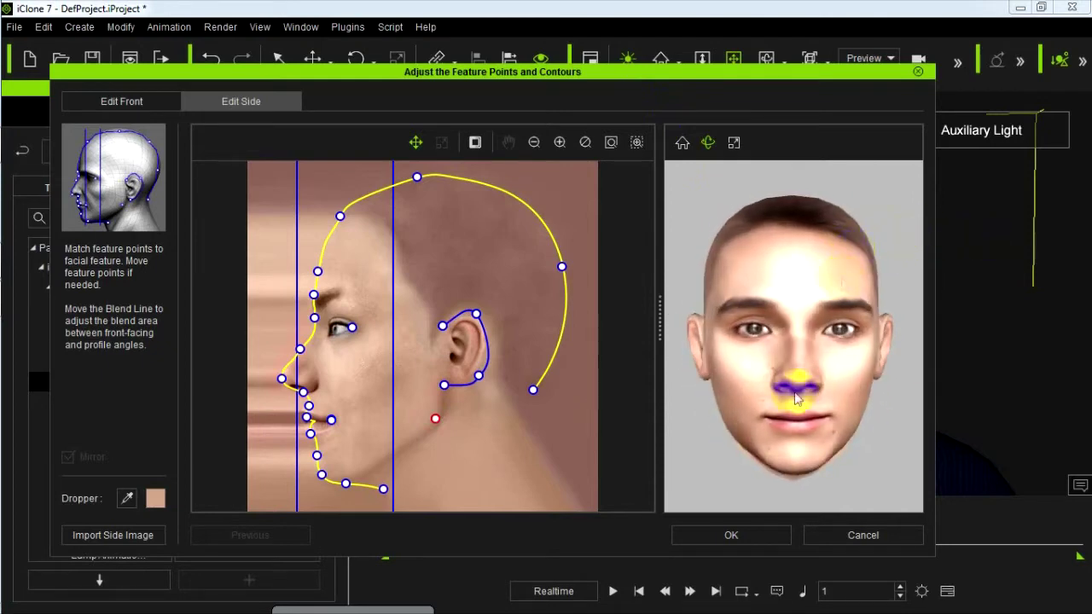
# - Return to the front contours, accept the fitted face and save it as face file 1 in the Face folder
pyautogui.click(111, 102)
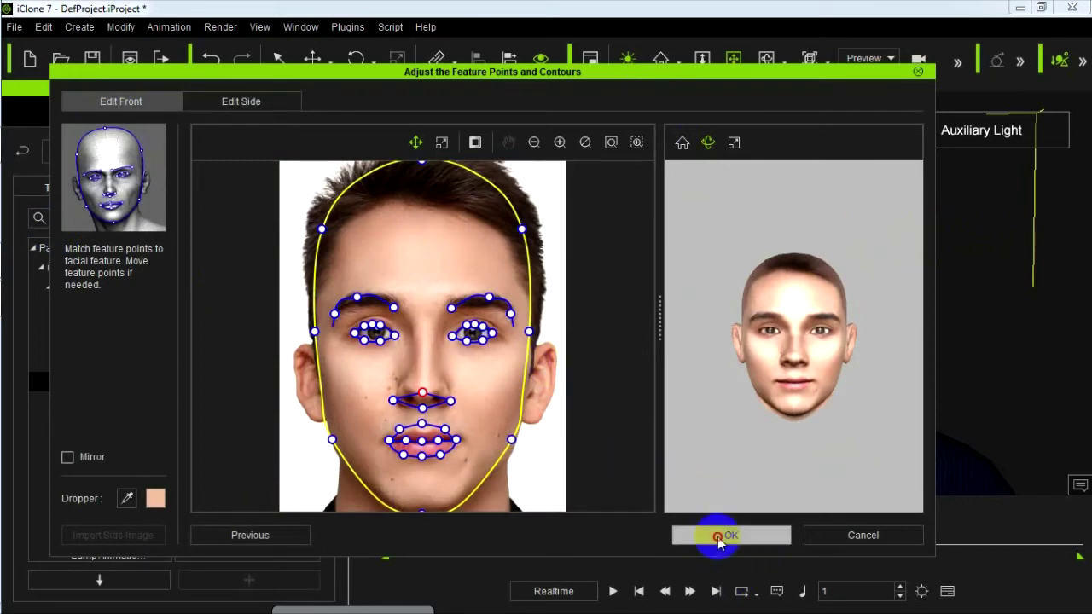
pyautogui.click(720, 537)
pyautogui.click(574, 366)
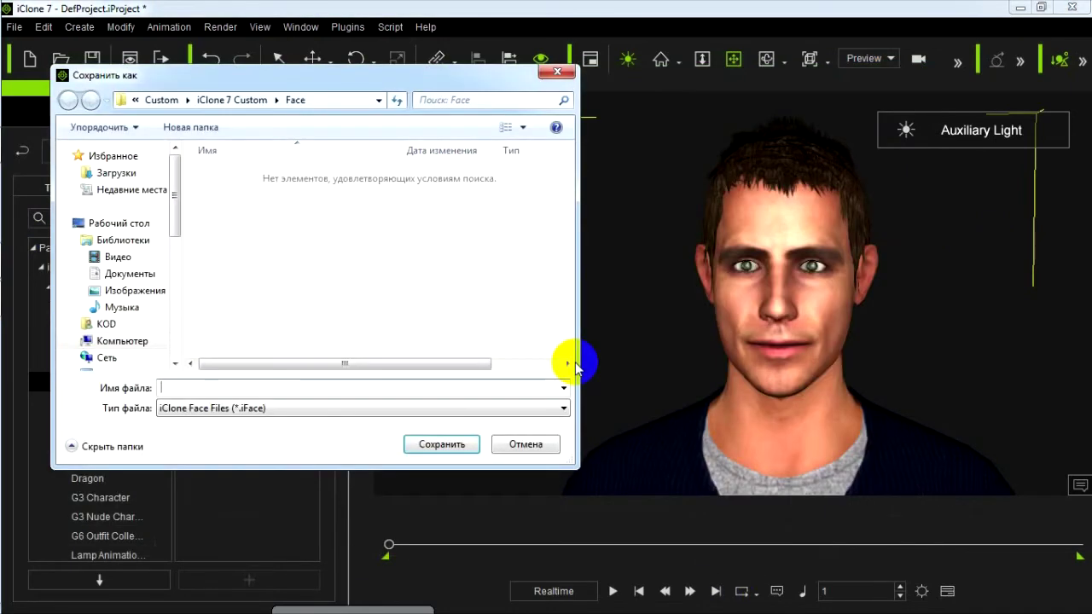
pyautogui.write('1')
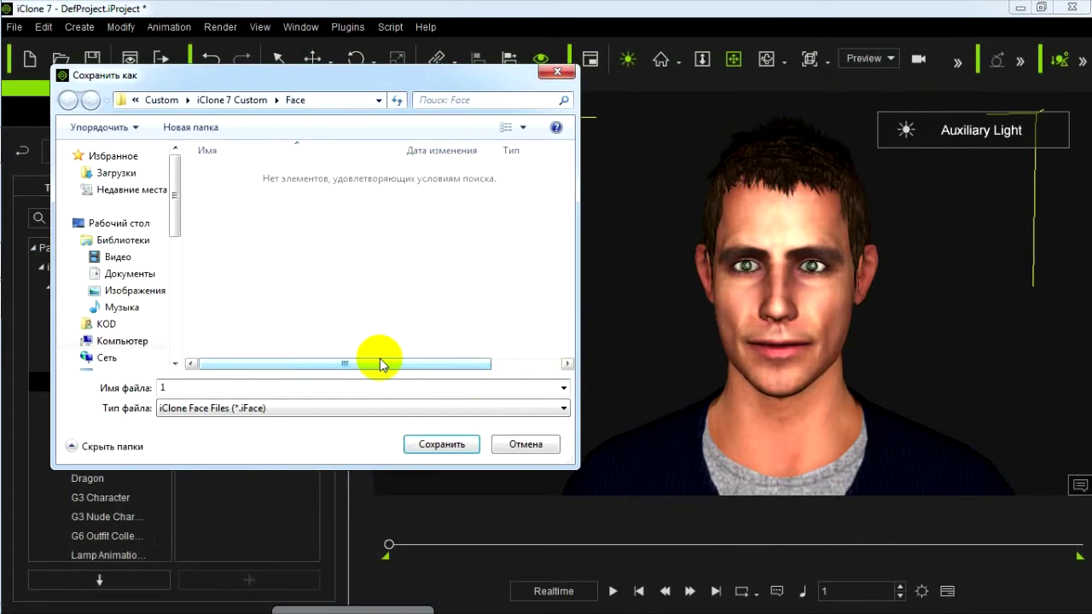
pyautogui.click(441, 445)
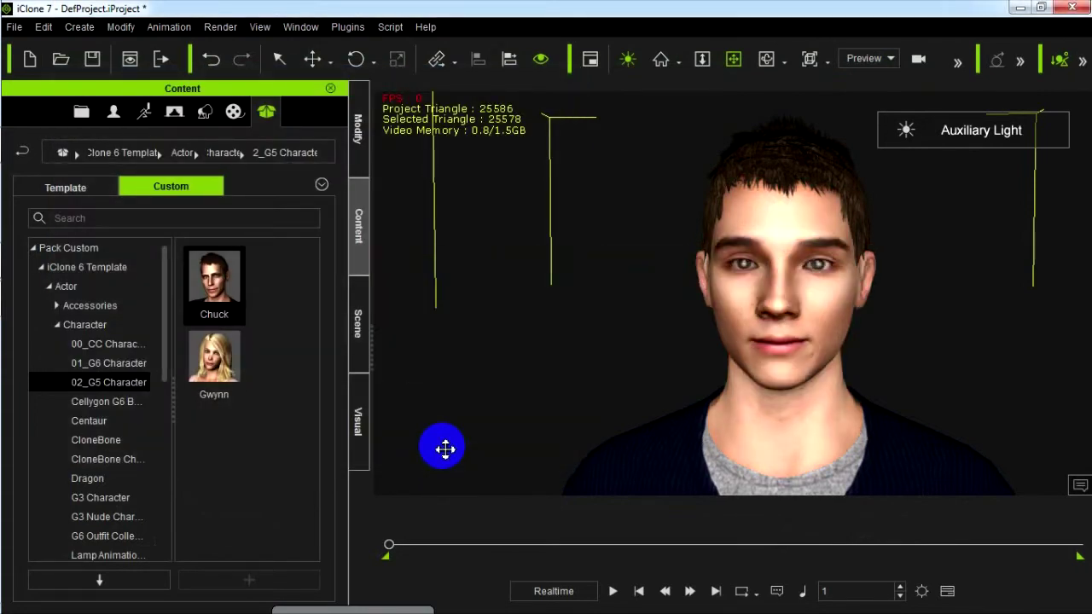
# - Check the head from the side and pick the character's RL_Face mesh with the RL_Skin material from the model
pyautogui.moveTo(568, 358); pyautogui.dragTo(674, 351, button='right')
pyautogui.moveTo(708, 357); pyautogui.dragTo(603, 363)
pyautogui.moveTo(645, 365); pyautogui.dragTo(587, 366, button='right')
pyautogui.moveTo(610, 365); pyautogui.dragTo(680, 344)
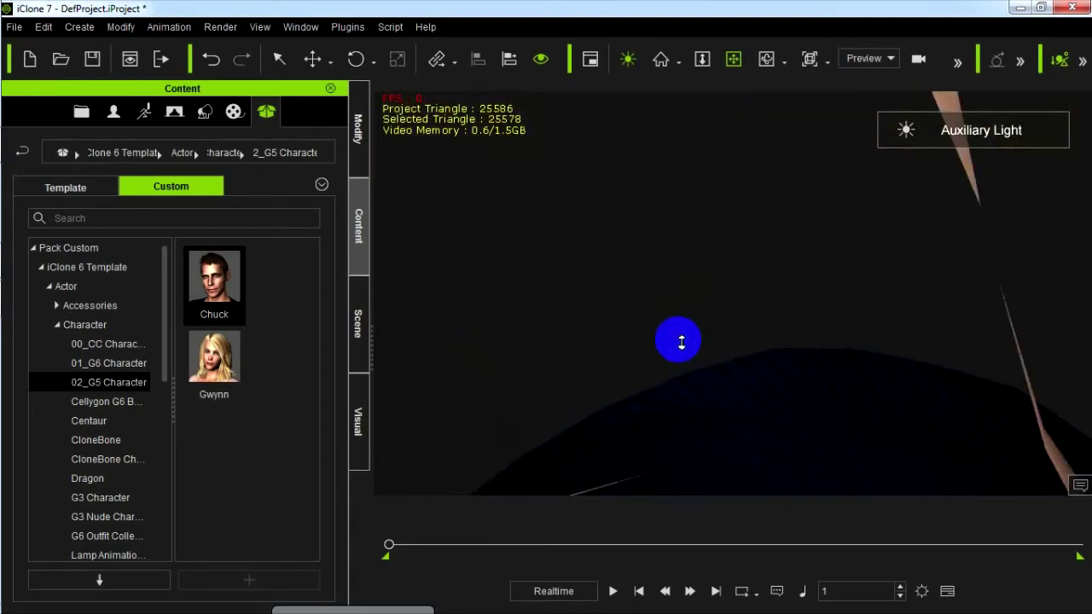
pyautogui.moveTo(705, 285); pyautogui.dragTo(695, 344)
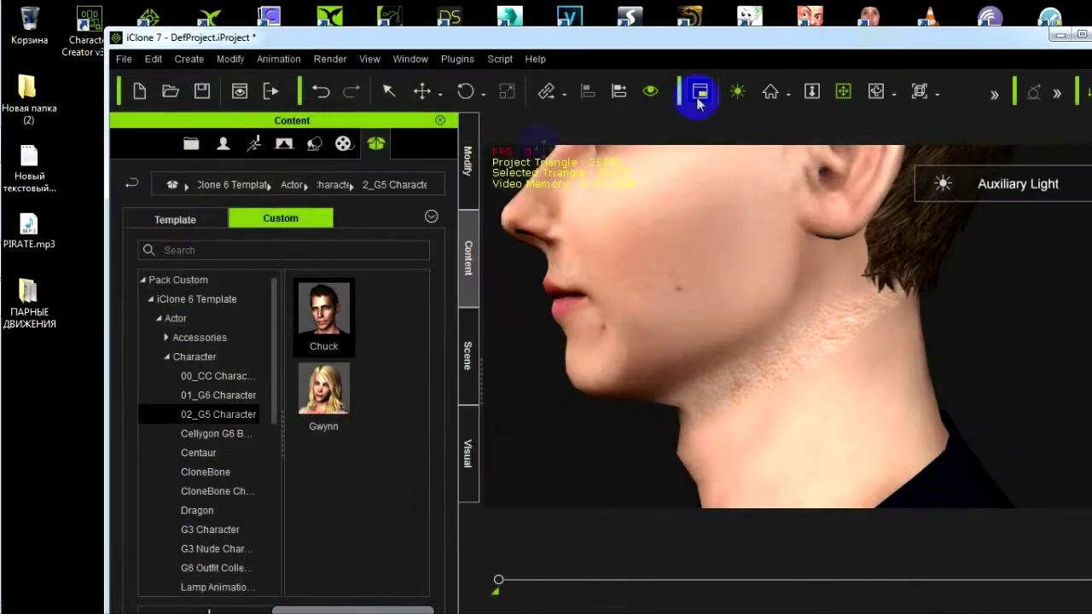
pyautogui.click(360, 152)
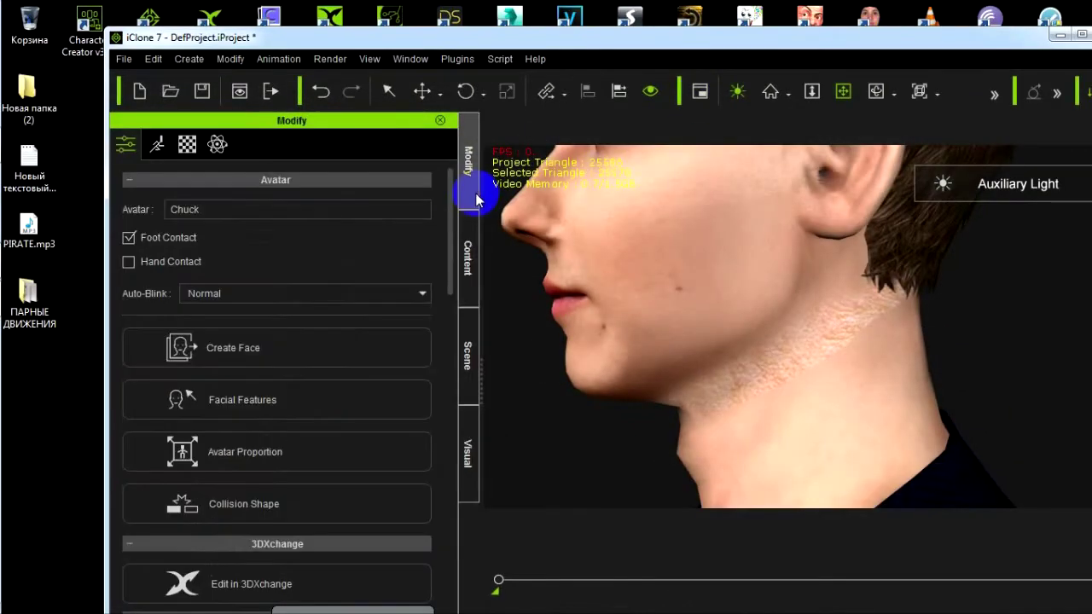
pyautogui.click(187, 145)
pyautogui.moveTo(434, 244); pyautogui.dragTo(475, 134)
pyautogui.click(400, 211)
pyautogui.click(840, 311)
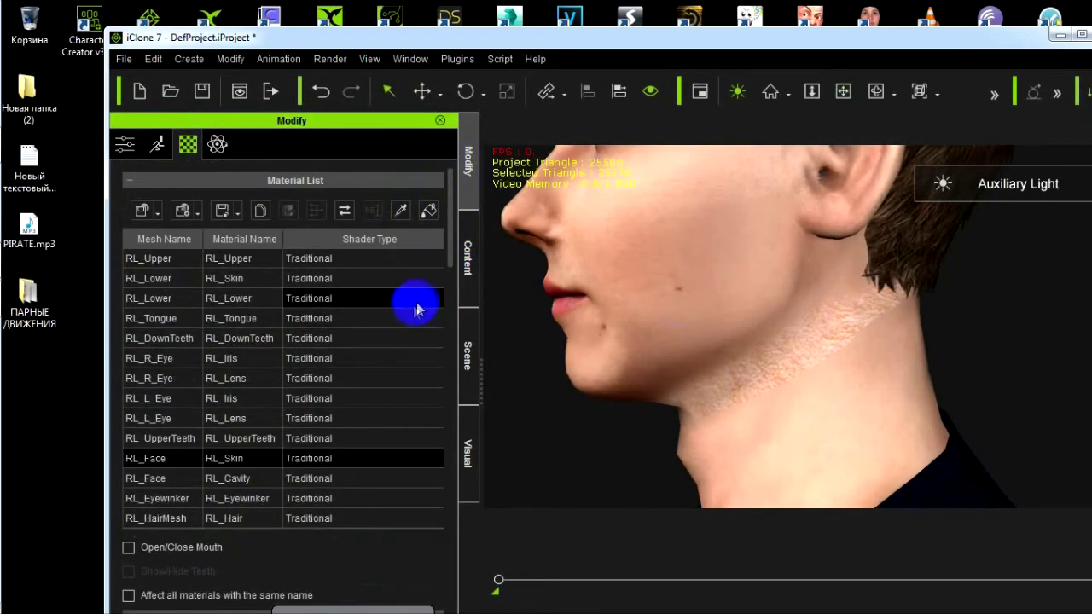
# - Open the face skin's diffuse texture in Photoshop, leaving its colors unmanaged
pyautogui.moveTo(447, 263); pyautogui.dragTo(453, 361)
pyautogui.click(427, 511)
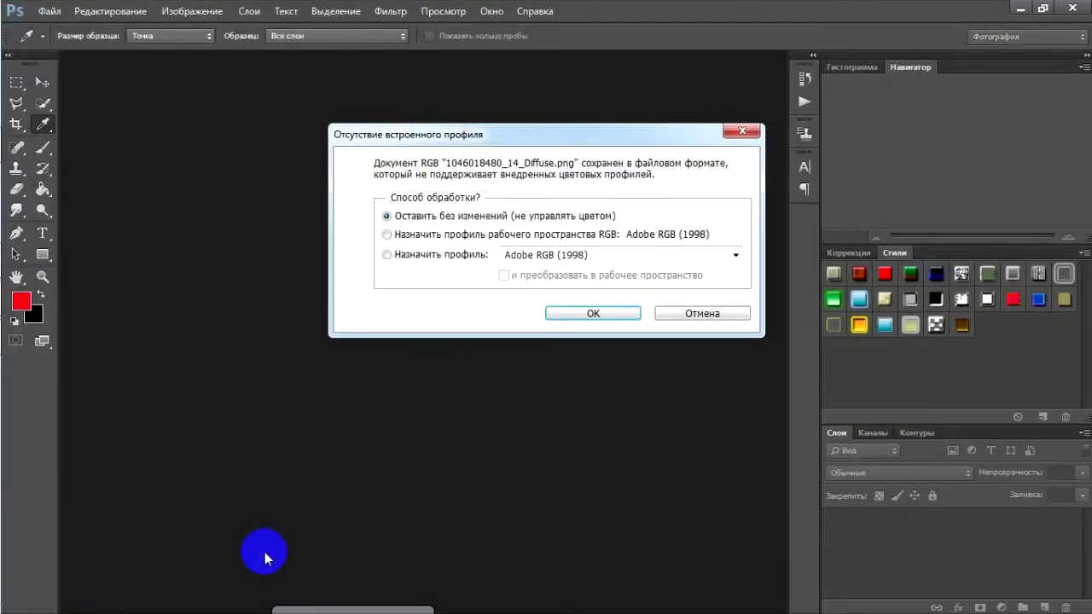
pyautogui.click(449, 310)
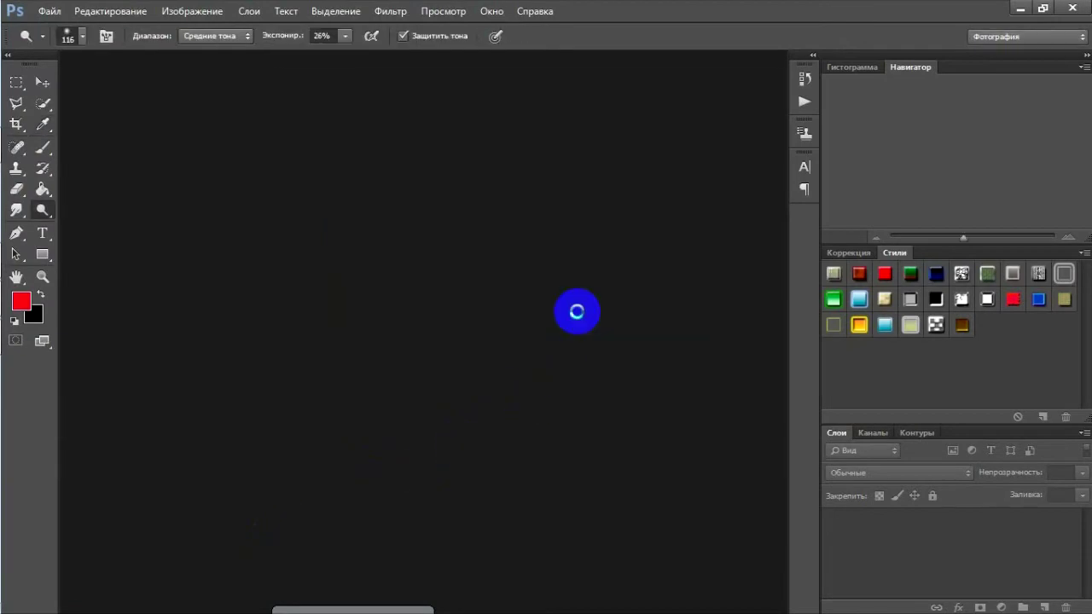
# - Set up the Clone Stamp tool with 30% flow and a soft 61-pixel brush for the neck area
pyautogui.keyDown('alt'); pyautogui.scroll(7, 173, 527); pyautogui.keyUp('alt')
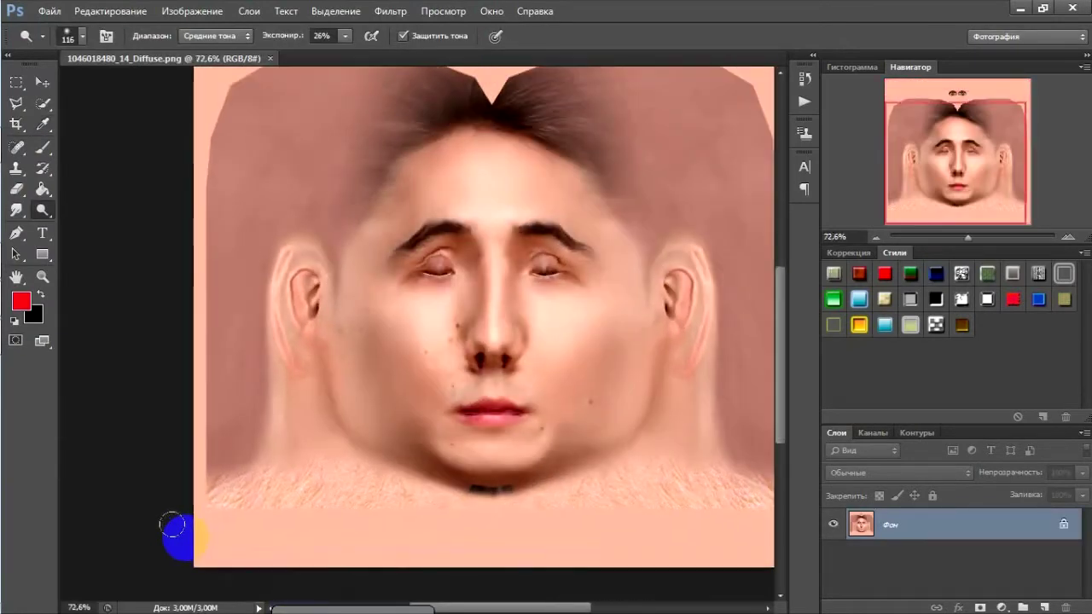
pyautogui.click(15, 168)
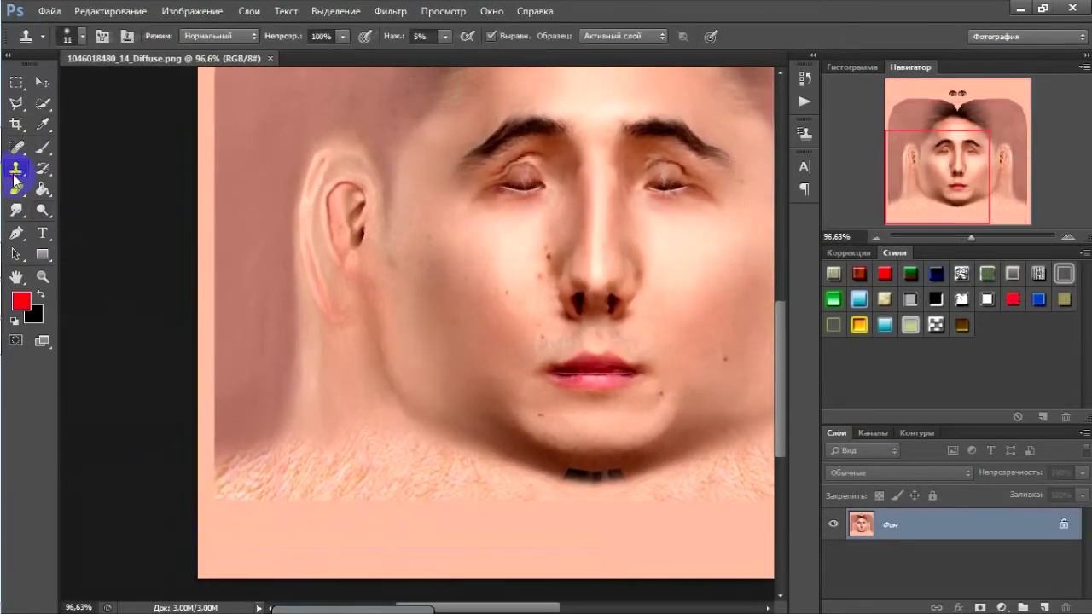
pyautogui.moveTo(445, 38); pyautogui.dragTo(467, 55)
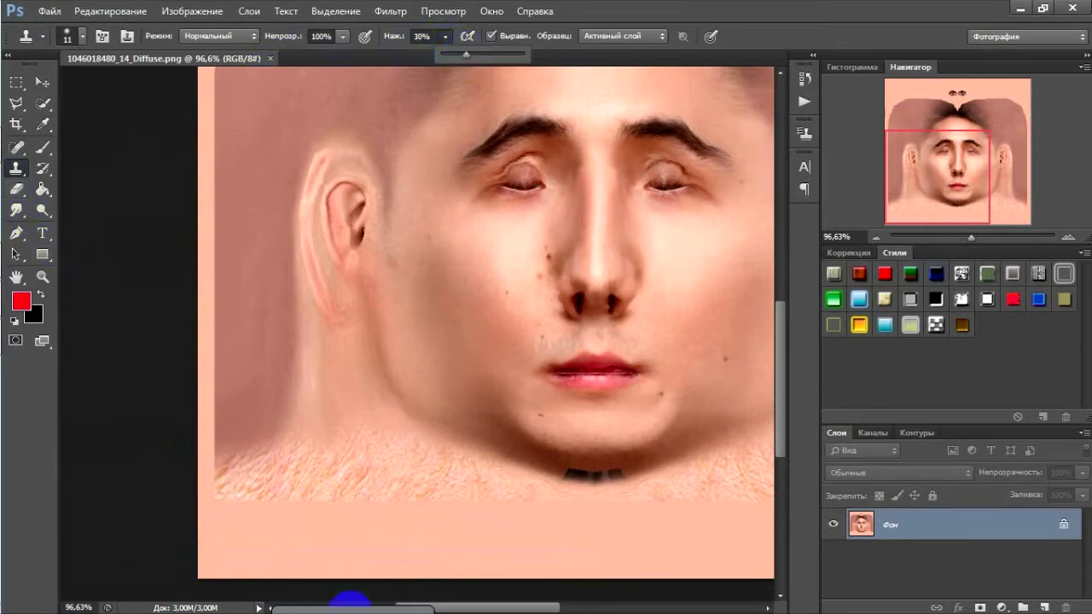
pyautogui.click(82, 36)
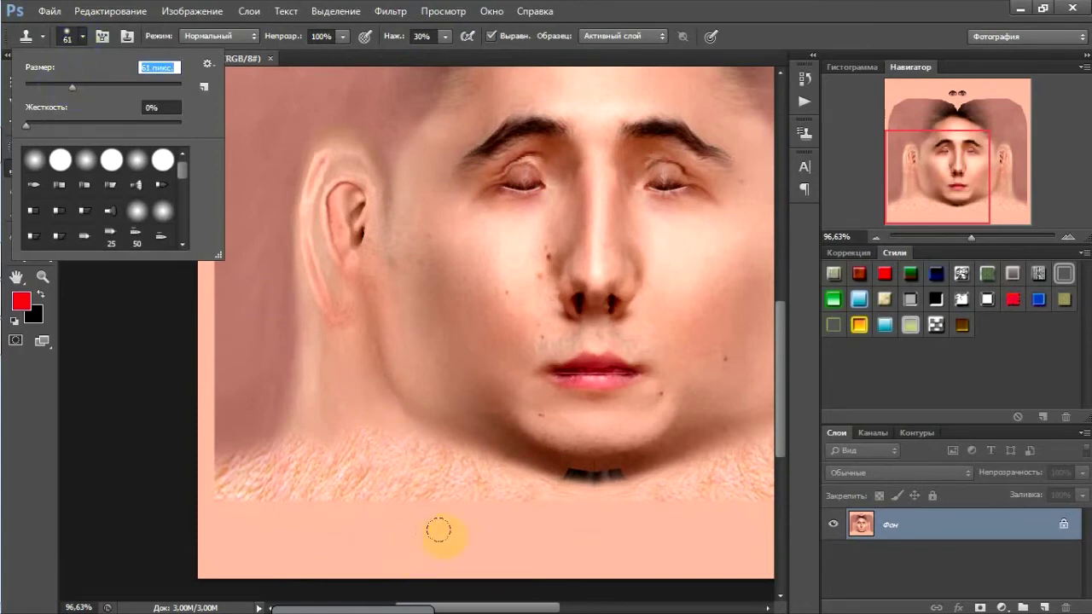
pyautogui.click(127, 418)
# - Clone the smooth skin below the neck over the lower edge of the rough skin, from under the chin to the left edge
pyautogui.click(537, 255)
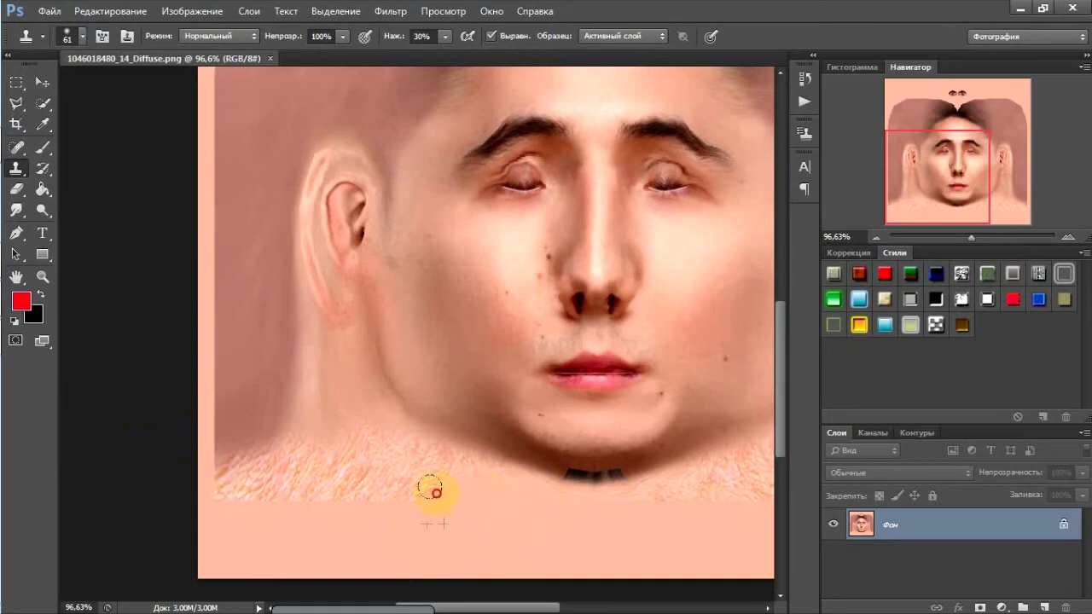
pyautogui.moveTo(564, 503); pyautogui.dragTo(479, 500)
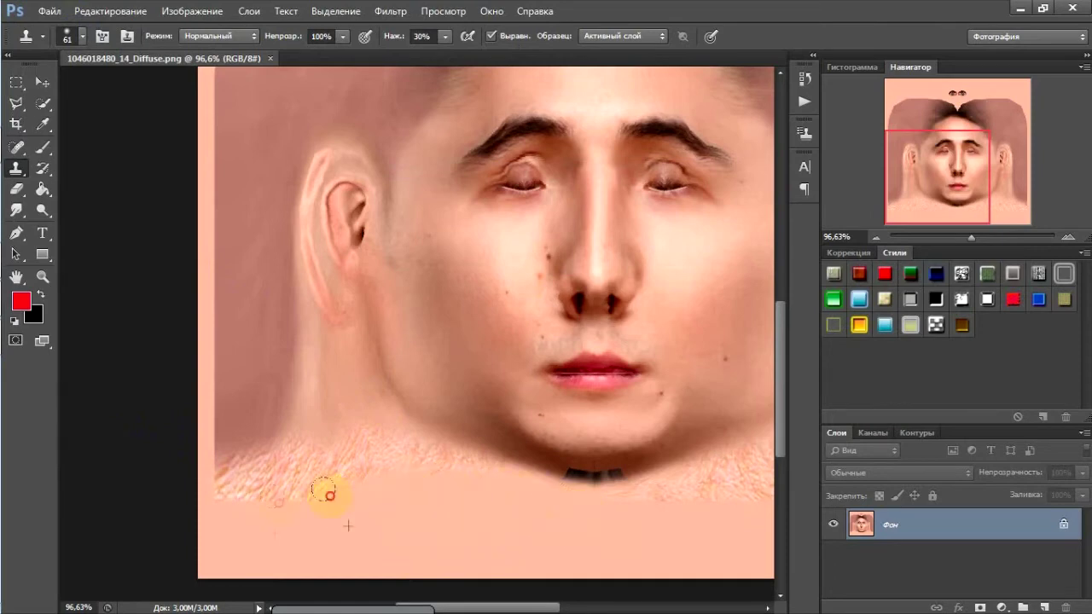
pyautogui.click(272, 480)
pyautogui.click(247, 501)
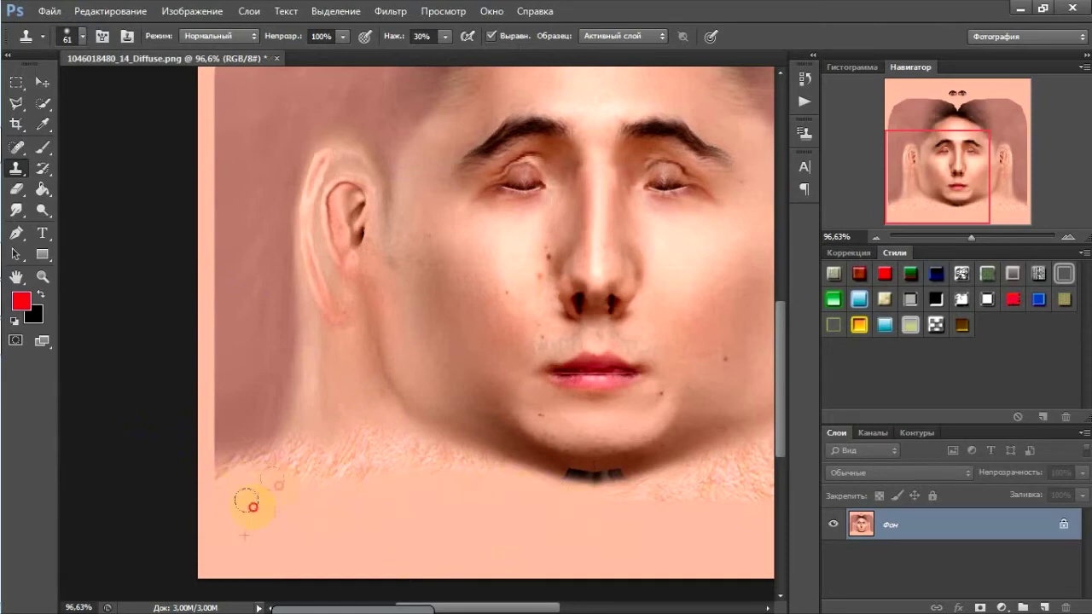
# - Clone the smooth skin over the remaining rough patches on the neck below the left ear, up to the jaw edge
pyautogui.keyDown('alt'); pyautogui.scroll(1, 337, 523); pyautogui.keyUp('alt')
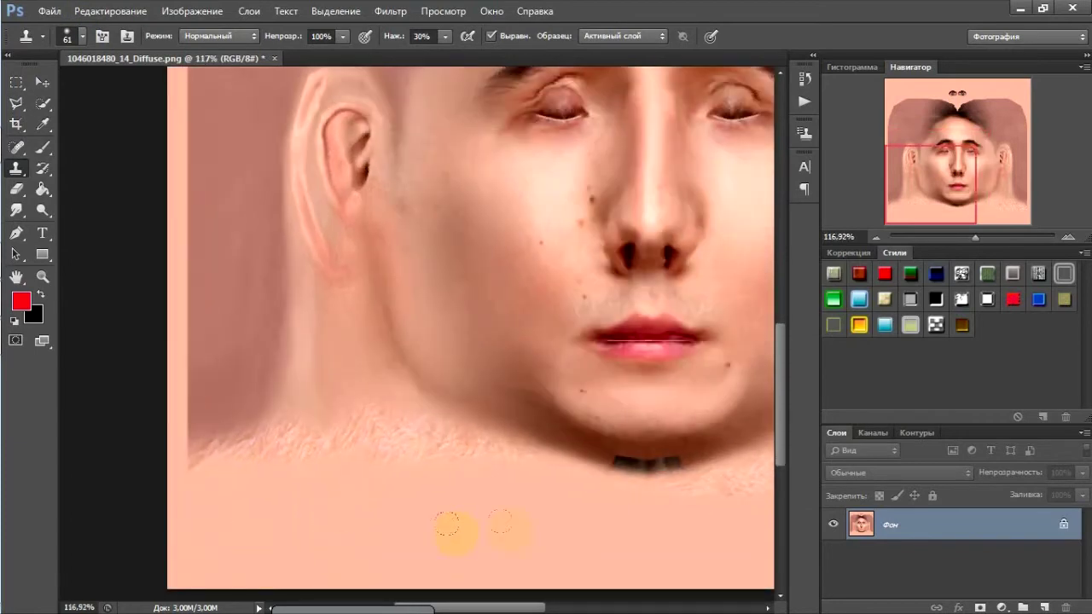
pyautogui.moveTo(587, 458); pyautogui.dragTo(445, 433)
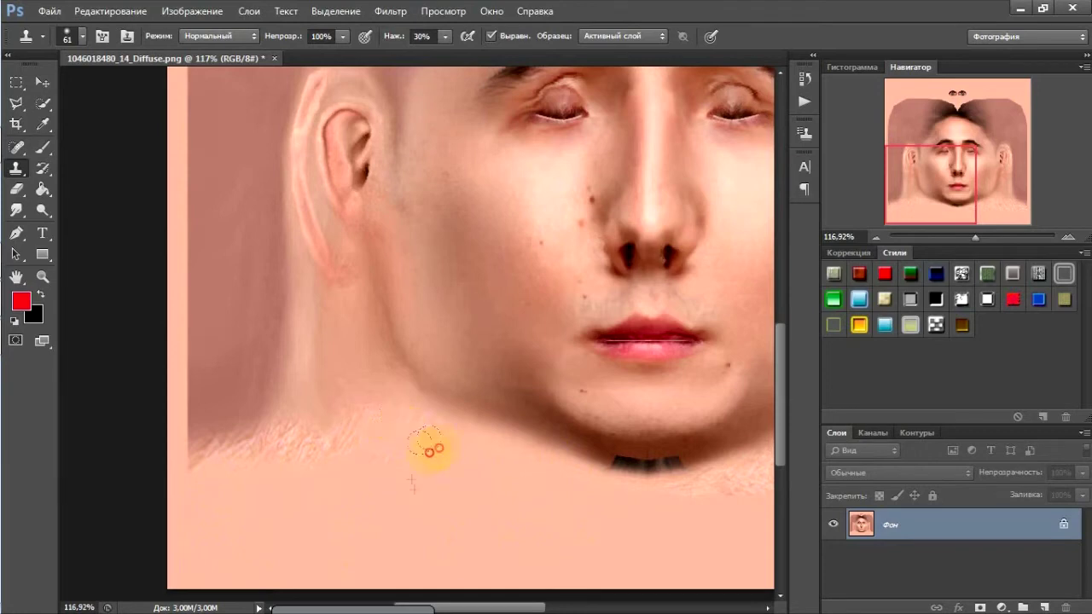
pyautogui.click(279, 463)
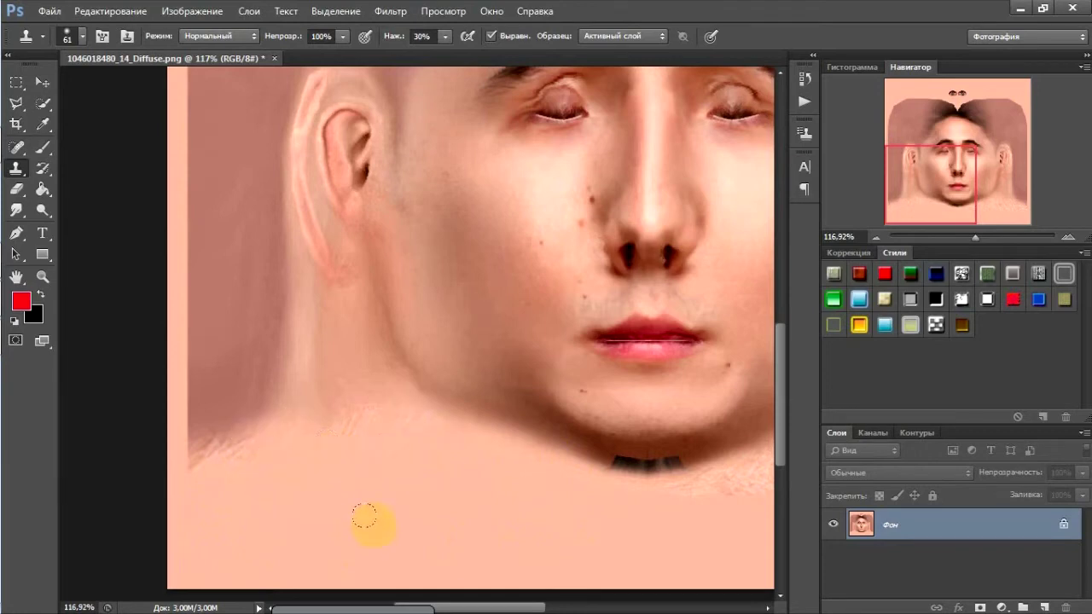
pyautogui.click(341, 351)
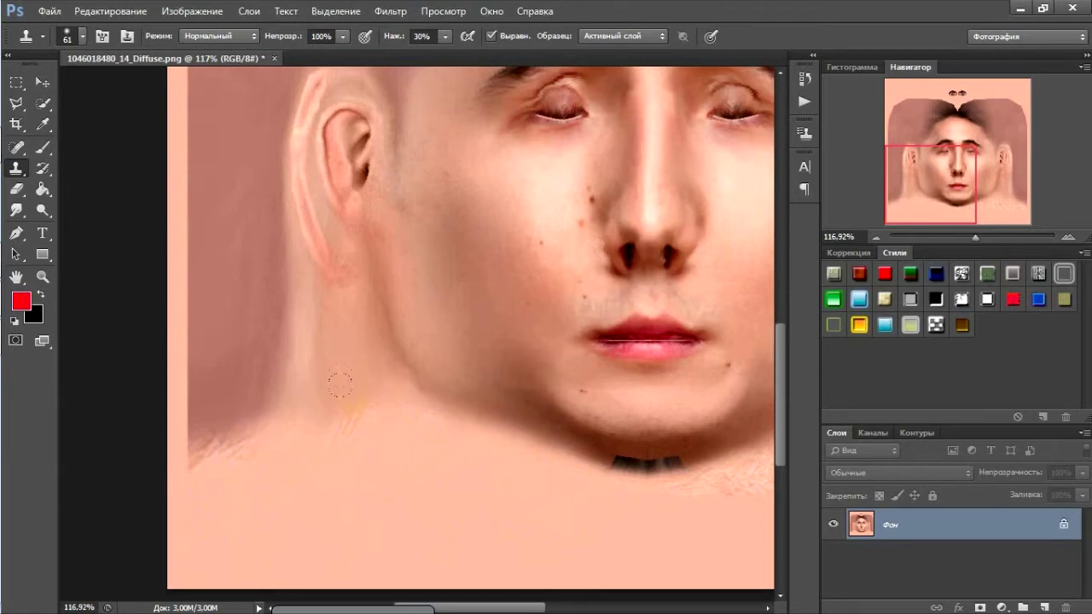
pyautogui.click(325, 413)
pyautogui.rightClick(96, 252)
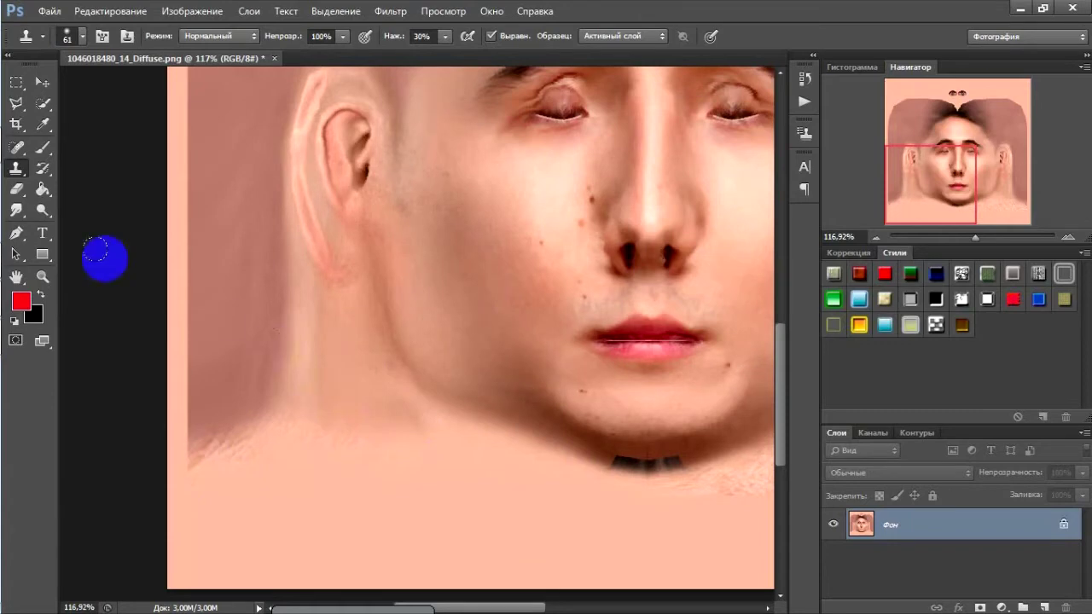
pyautogui.click(295, 402)
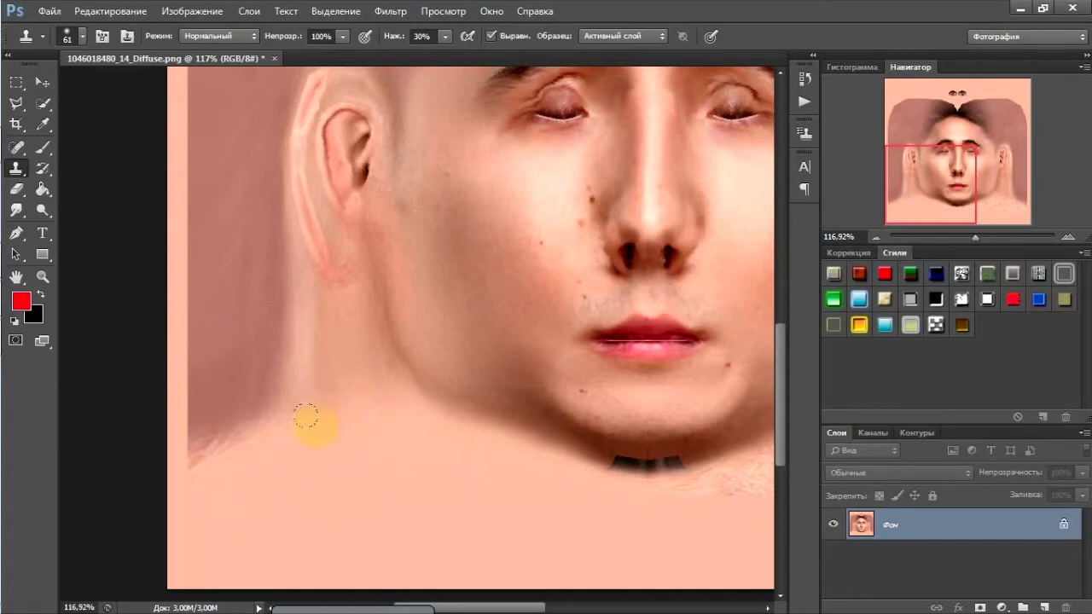
# - Clone smooth skin over the rough band on the other side of the neck, from the chin to the texture's right edge
pyautogui.moveTo(482, 607); pyautogui.dragTo(581, 608)
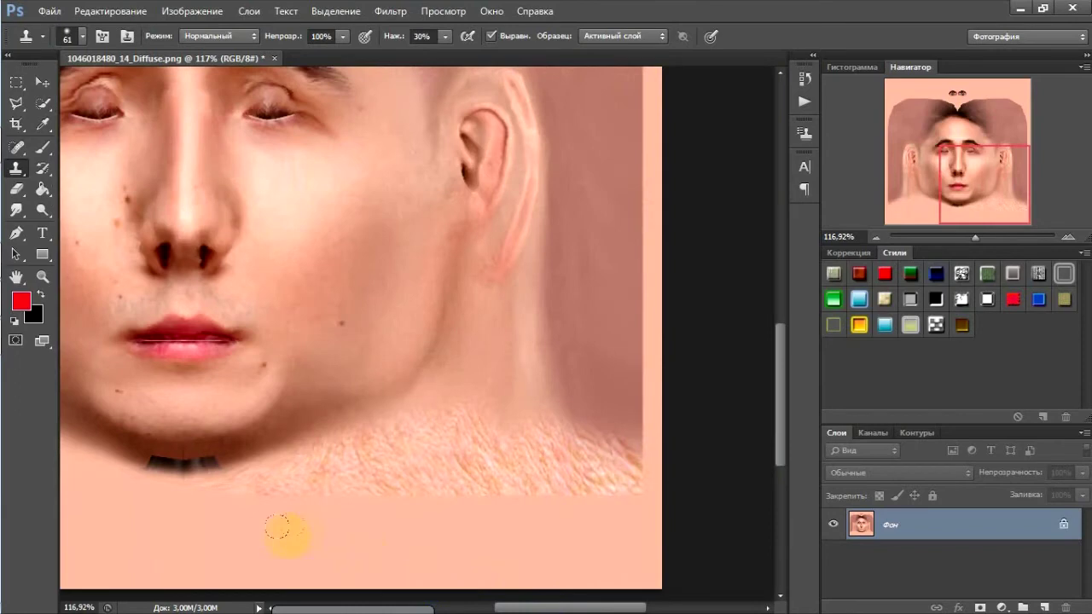
pyautogui.moveTo(206, 496); pyautogui.dragTo(227, 479)
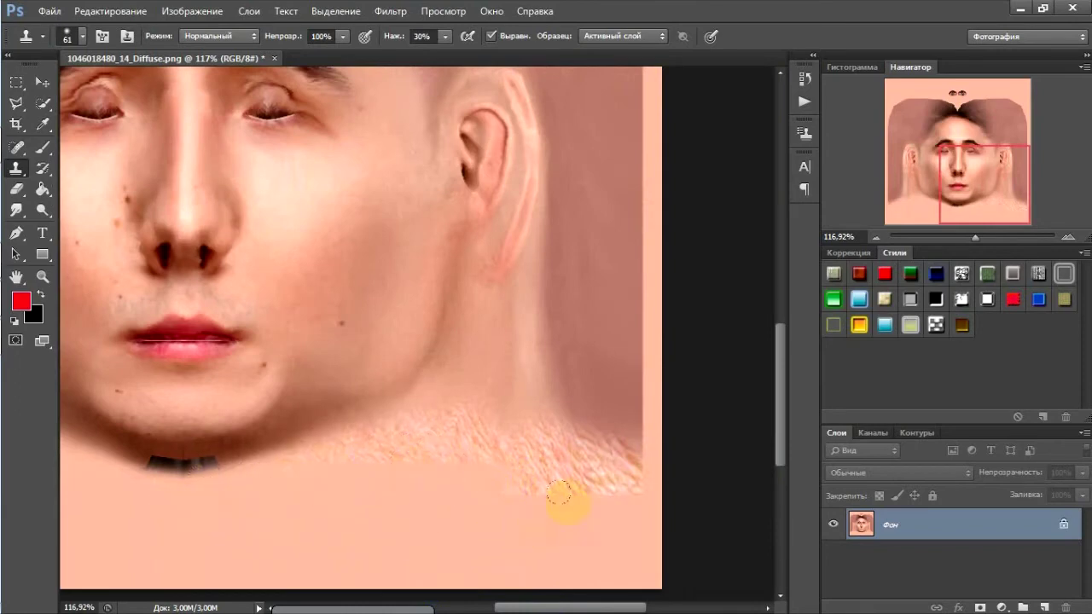
pyautogui.moveTo(606, 493); pyautogui.dragTo(614, 461)
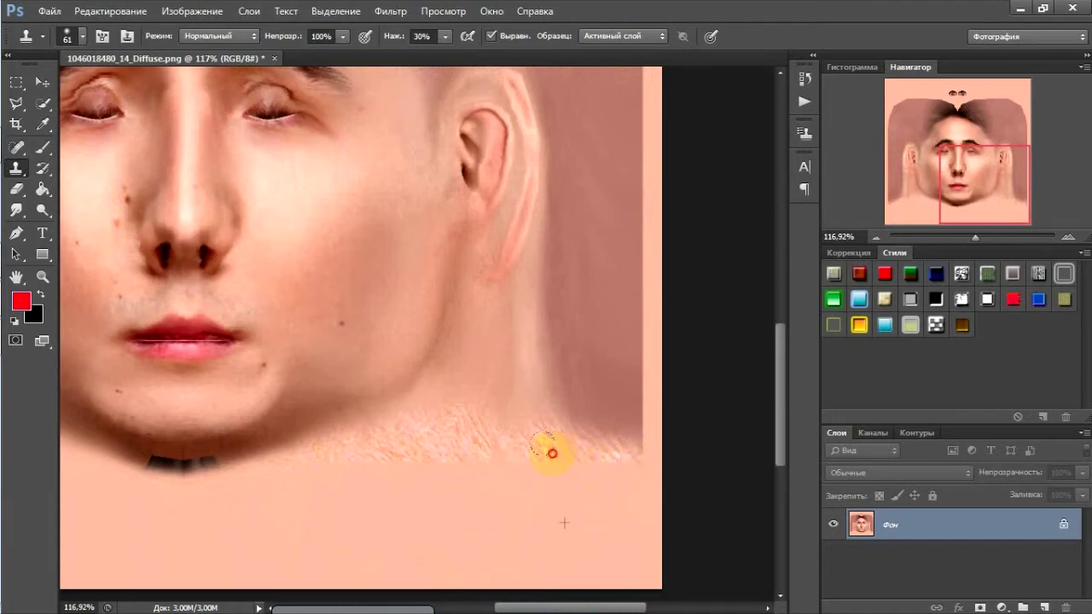
pyautogui.moveTo(546, 442)
pyautogui.mouseDown()
pyautogui.moveTo(520, 419)
pyautogui.moveTo(470, 426)
pyautogui.mouseUp()
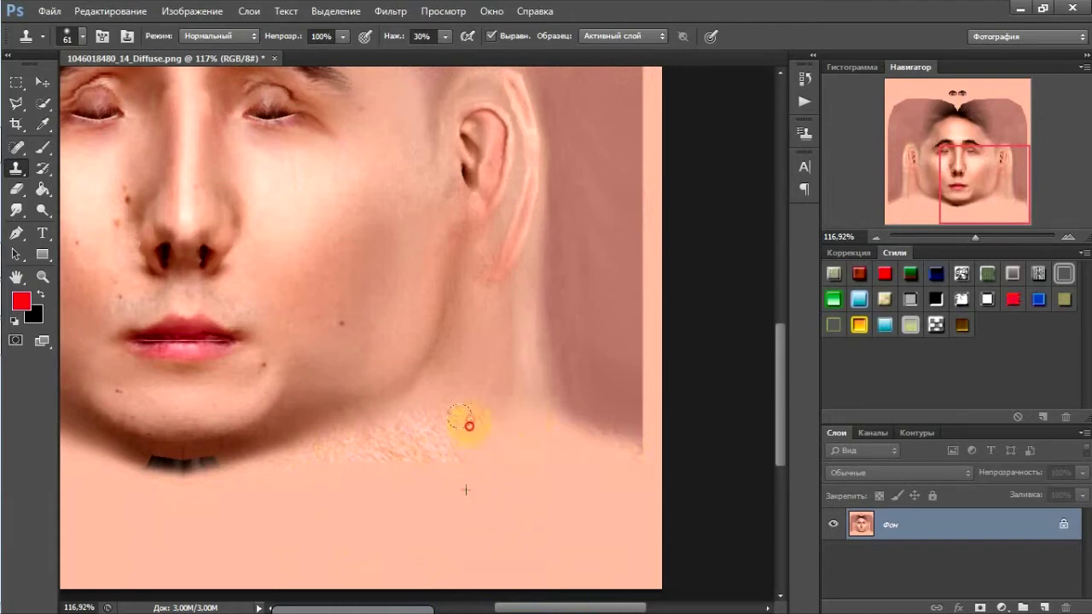
pyautogui.moveTo(367, 434); pyautogui.dragTo(249, 454)
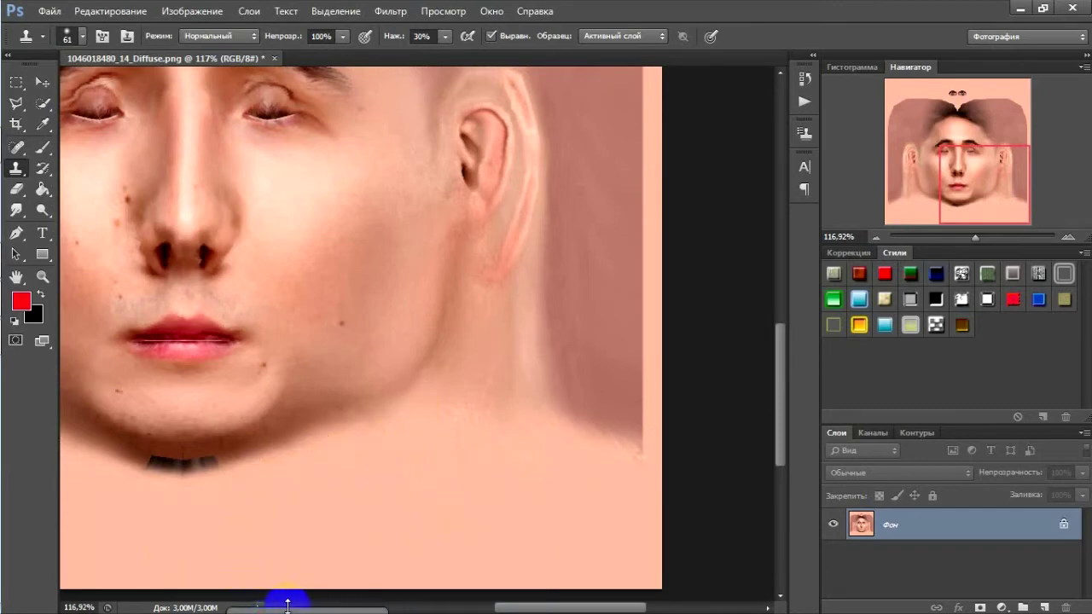
# - Cover the black patch under the chin with cloned dark shadow from both sides, using a 27-pixel Clone Stamp brush
pyautogui.moveTo(502, 607); pyautogui.dragTo(436, 606)
pyautogui.click(83, 36)
pyautogui.click(44, 86)
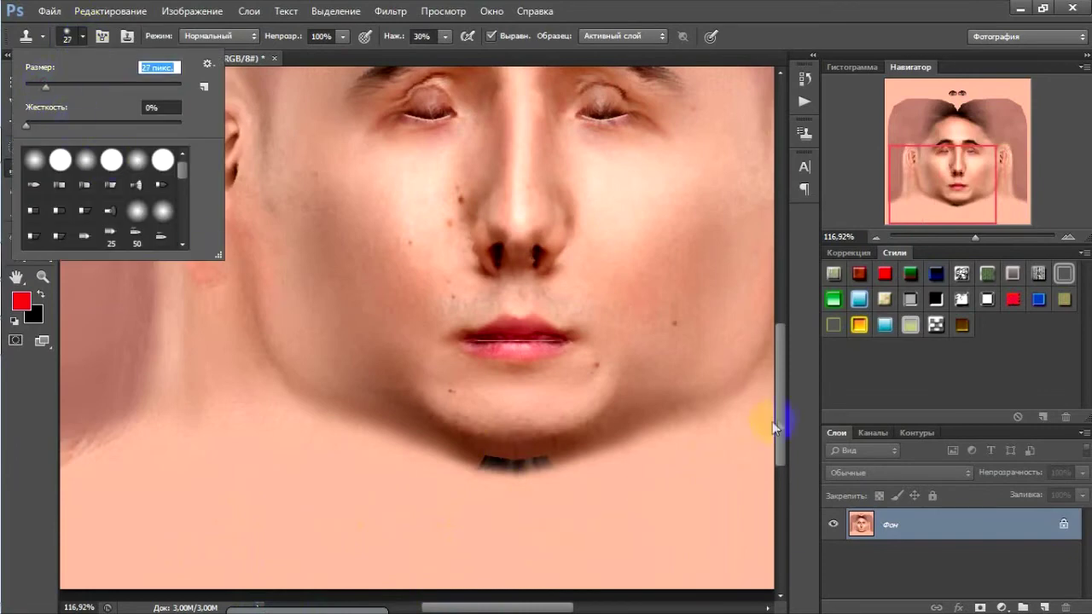
pyautogui.moveTo(777, 424); pyautogui.dragTo(778, 454)
pyautogui.keyDown('alt'); pyautogui.scroll(5, 697, 417); pyautogui.keyUp('alt')
pyautogui.keyDown('alt'); pyautogui.click(521, 316); pyautogui.keyUp('alt')
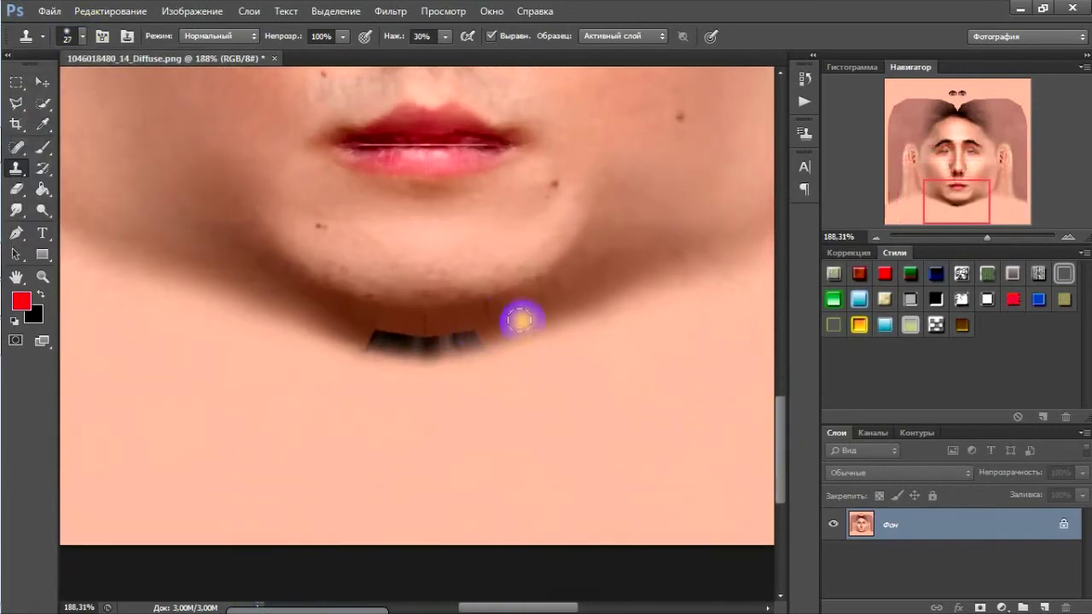
pyautogui.moveTo(520, 318)
pyautogui.mouseDown()
pyautogui.moveTo(441, 343)
pyautogui.moveTo(446, 356)
pyautogui.moveTo(427, 350)
pyautogui.mouseUp()
pyautogui.moveTo(286, 316)
pyautogui.mouseDown()
pyautogui.moveTo(378, 348)
pyautogui.moveTo(362, 324)
pyautogui.moveTo(378, 329)
pyautogui.moveTo(327, 326)
pyautogui.moveTo(330, 312)
pyautogui.moveTo(408, 340)
pyautogui.mouseUp()
pyautogui.moveTo(319, 312); pyautogui.dragTo(404, 341)
pyautogui.moveTo(483, 331)
pyautogui.mouseDown()
pyautogui.moveTo(410, 349)
pyautogui.moveTo(353, 339)
pyautogui.moveTo(413, 352)
pyautogui.mouseUp()
pyautogui.keyDown('alt'); pyautogui.scroll(-2, 378, 441); pyautogui.keyUp('alt')
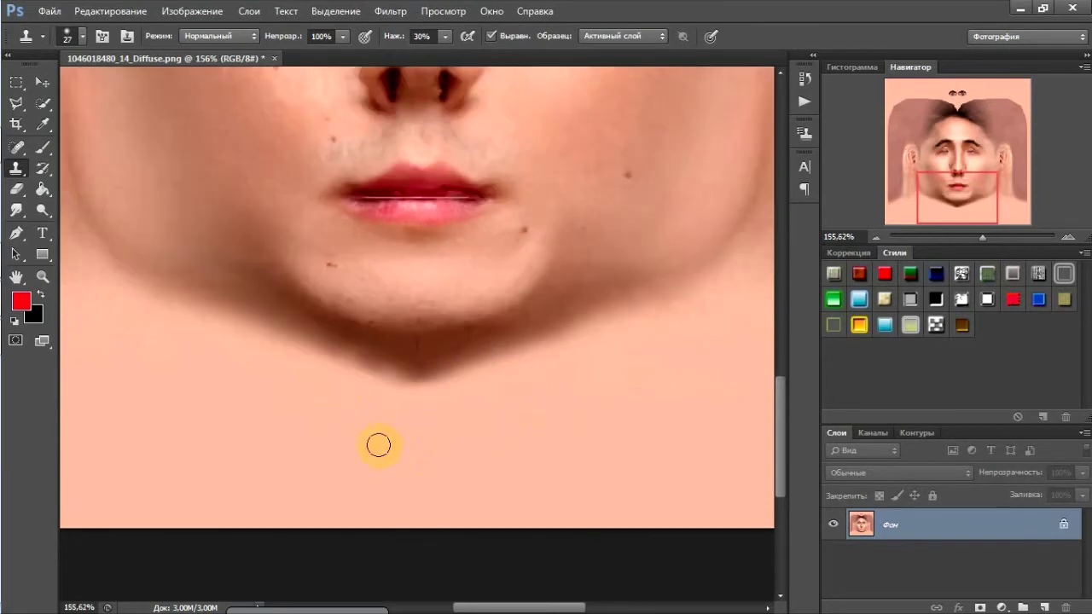
# - Remove the light line between the lips by cloning nearby lip texture over it with a soft 7-pixel brush
pyautogui.moveTo(776, 401); pyautogui.dragTo(775, 366)
pyautogui.keyDown('alt'); pyautogui.scroll(11, 415, 392); pyautogui.keyUp('alt')
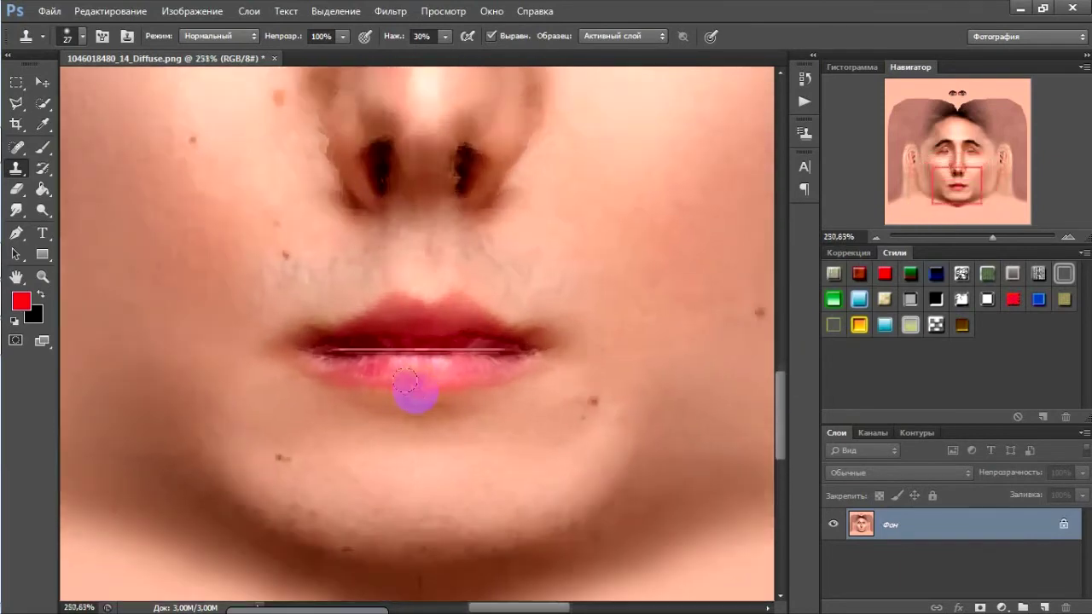
pyautogui.click(82, 37)
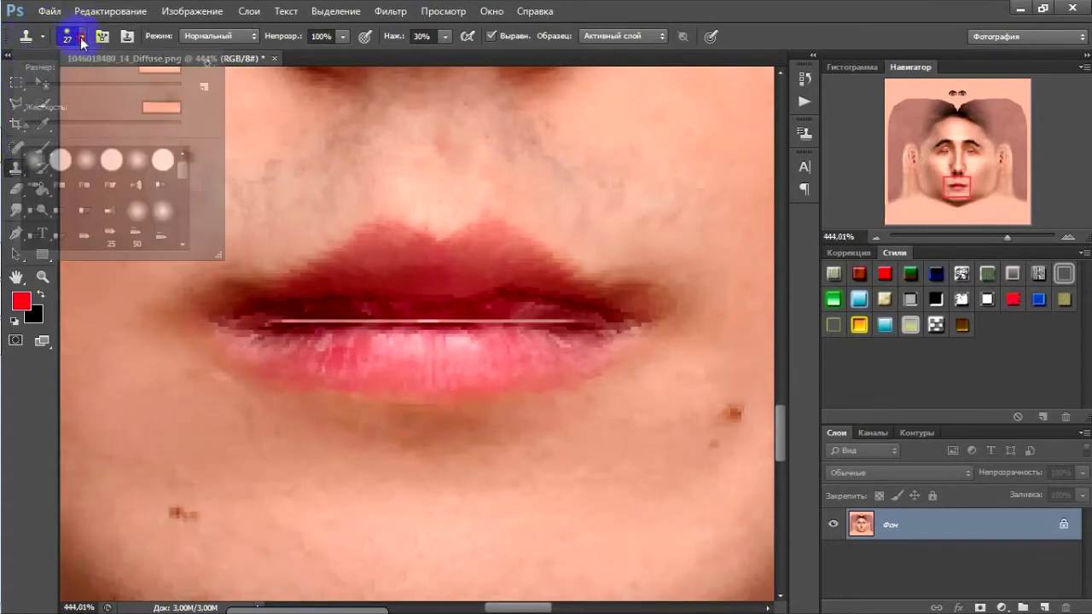
pyautogui.click(36, 87)
pyautogui.click(31, 87)
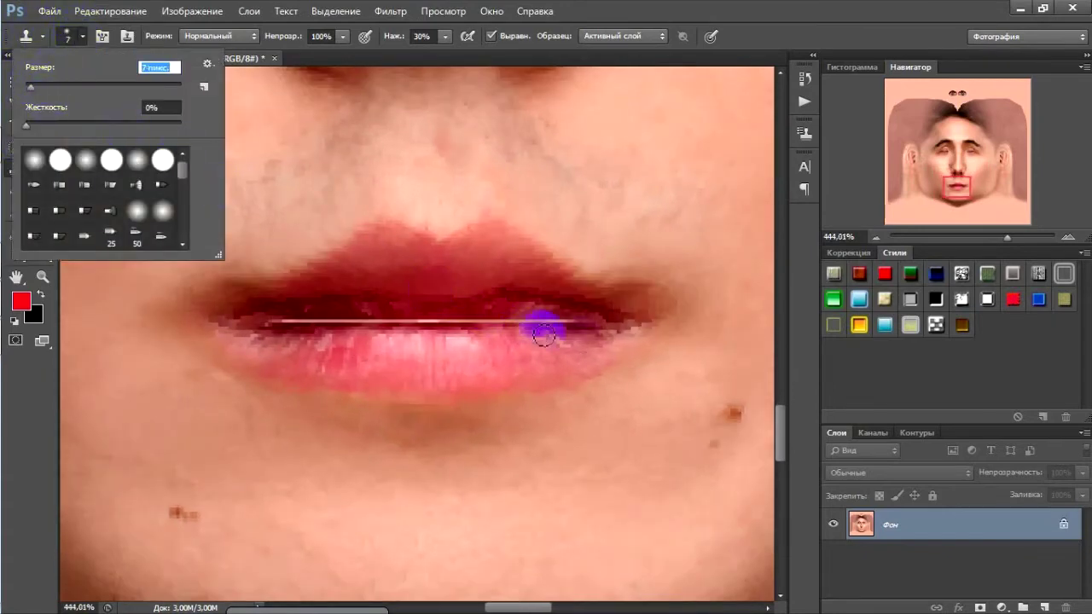
pyautogui.click(572, 338)
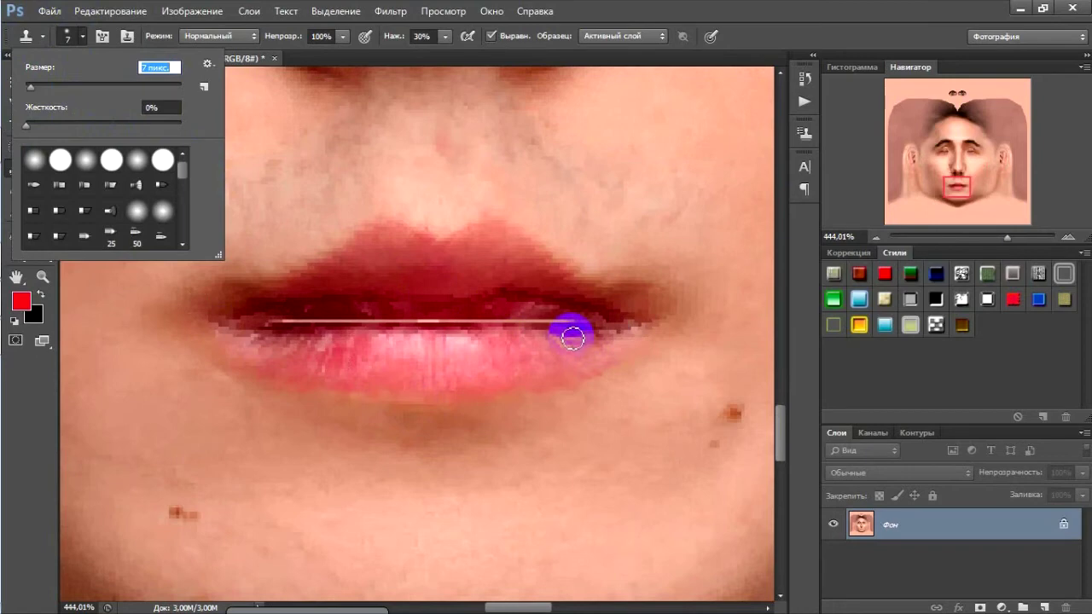
pyautogui.moveTo(572, 341)
pyautogui.mouseDown()
pyautogui.moveTo(545, 316)
pyautogui.moveTo(281, 319)
pyautogui.mouseUp()
pyautogui.keyDown('alt'); pyautogui.scroll(-3, 595, 453); pyautogui.keyUp('alt')
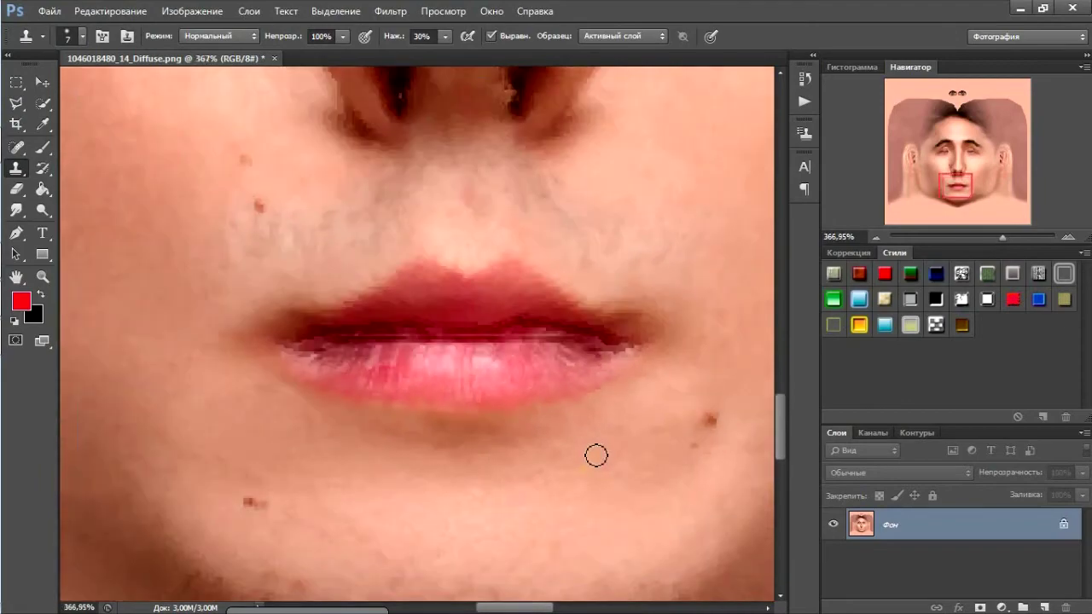
pyautogui.keyDown('alt'); pyautogui.scroll(-5, 598, 458); pyautogui.keyUp('alt')
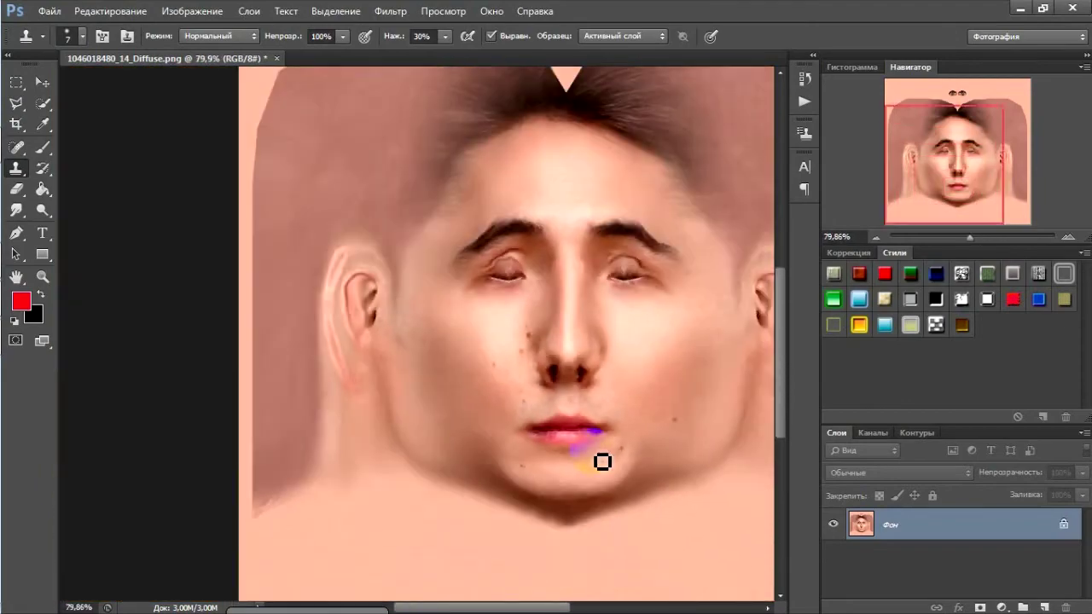
# - Set the Clone Stamp to a soft 28-pixel brush with 3% flow for blending the shadow under the chin
pyautogui.keyDown('alt'); pyautogui.scroll(4, 602, 461); pyautogui.keyUp('alt')
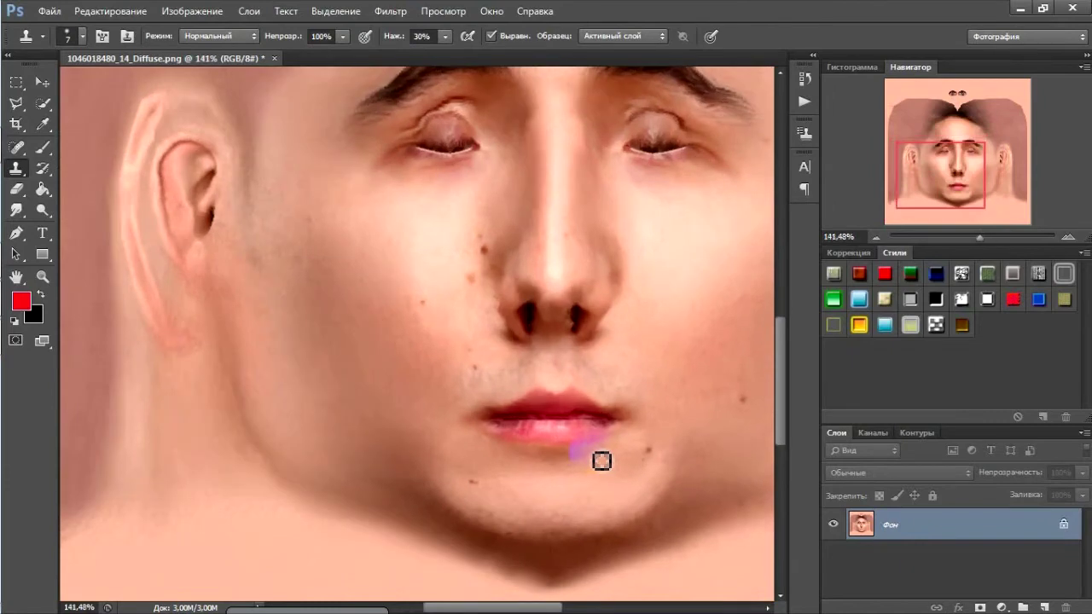
pyautogui.keyDown('alt'); pyautogui.scroll(-2, 602, 461); pyautogui.keyUp('alt')
pyautogui.moveTo(775, 349); pyautogui.dragTo(788, 402)
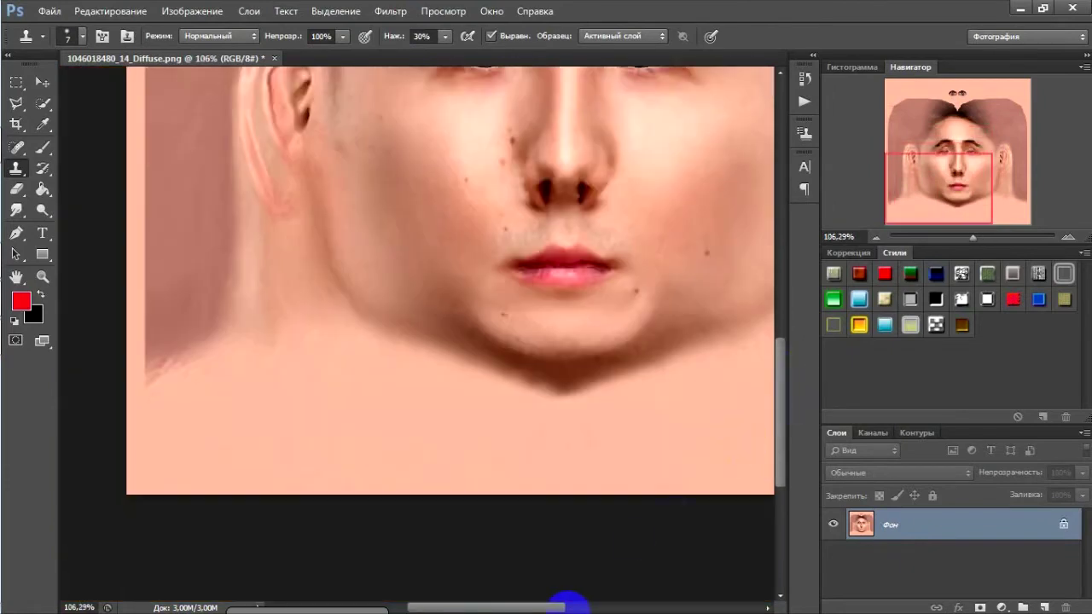
pyautogui.moveTo(570, 603); pyautogui.dragTo(578, 599)
pyautogui.keyDown('alt'); pyautogui.scroll(4, 490, 490); pyautogui.keyUp('alt')
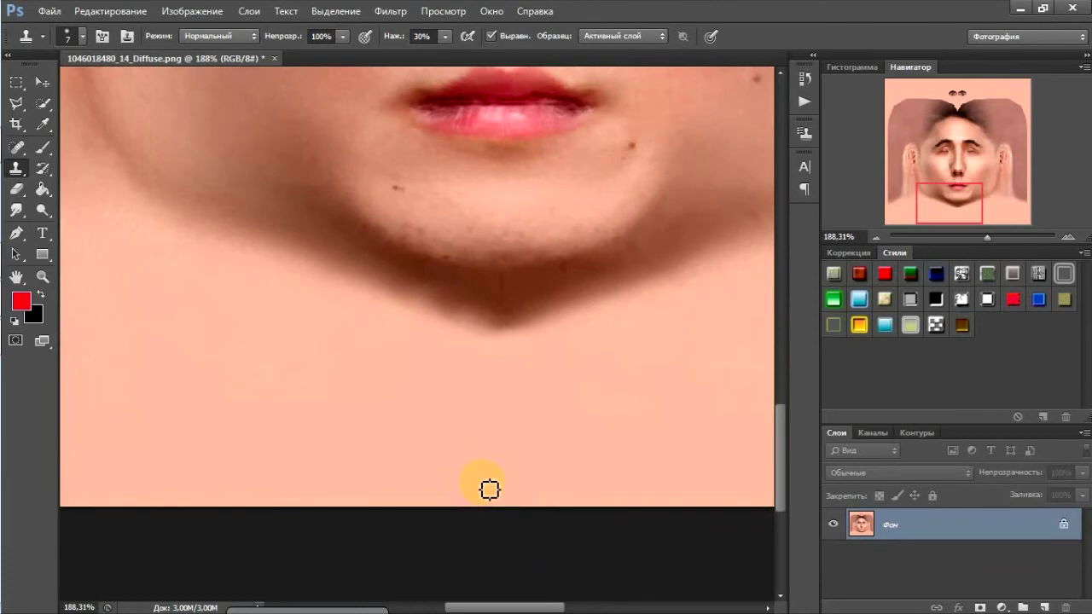
pyautogui.click(69, 36)
pyautogui.moveTo(31, 86); pyautogui.dragTo(37, 86)
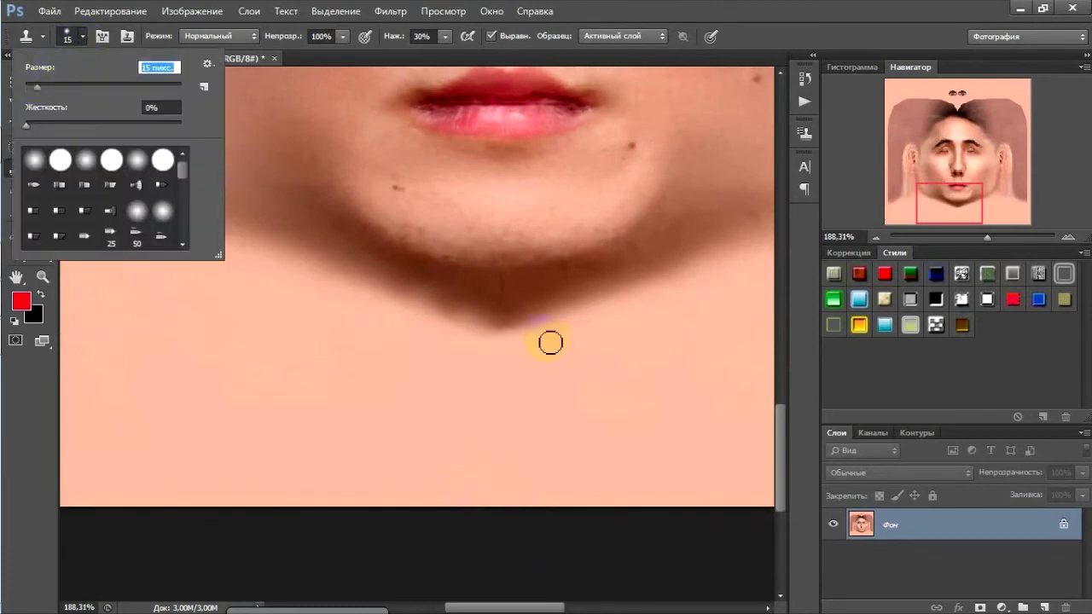
pyautogui.moveTo(445, 36); pyautogui.dragTo(412, 59)
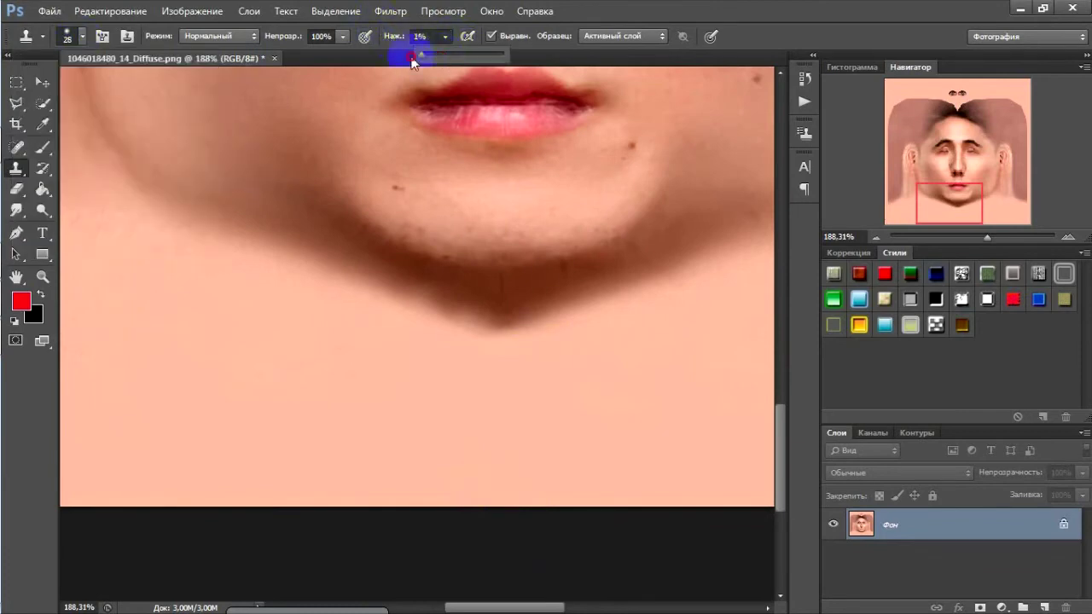
# - Soften the lower edge of the shadow along the chin and both sides of the jaw with light cloning strokes
pyautogui.keyDown('alt'); pyautogui.click(474, 300); pyautogui.keyUp('alt')
pyautogui.moveTo(477, 324)
pyautogui.mouseDown()
pyautogui.moveTo(466, 337)
pyautogui.moveTo(308, 272)
pyautogui.mouseUp()
pyautogui.moveTo(512, 310); pyautogui.dragTo(582, 309)
pyautogui.click(723, 269)
pyautogui.click(745, 244)
pyautogui.click(704, 252)
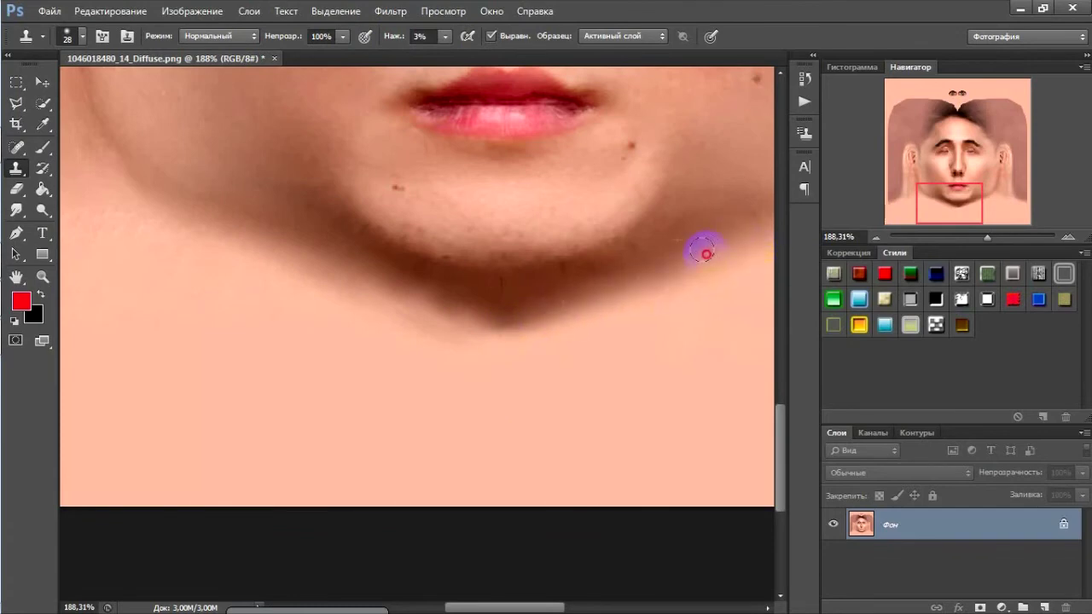
pyautogui.moveTo(677, 265)
pyautogui.mouseDown()
pyautogui.moveTo(660, 300)
pyautogui.moveTo(554, 315)
pyautogui.moveTo(622, 327)
pyautogui.moveTo(717, 281)
pyautogui.mouseUp()
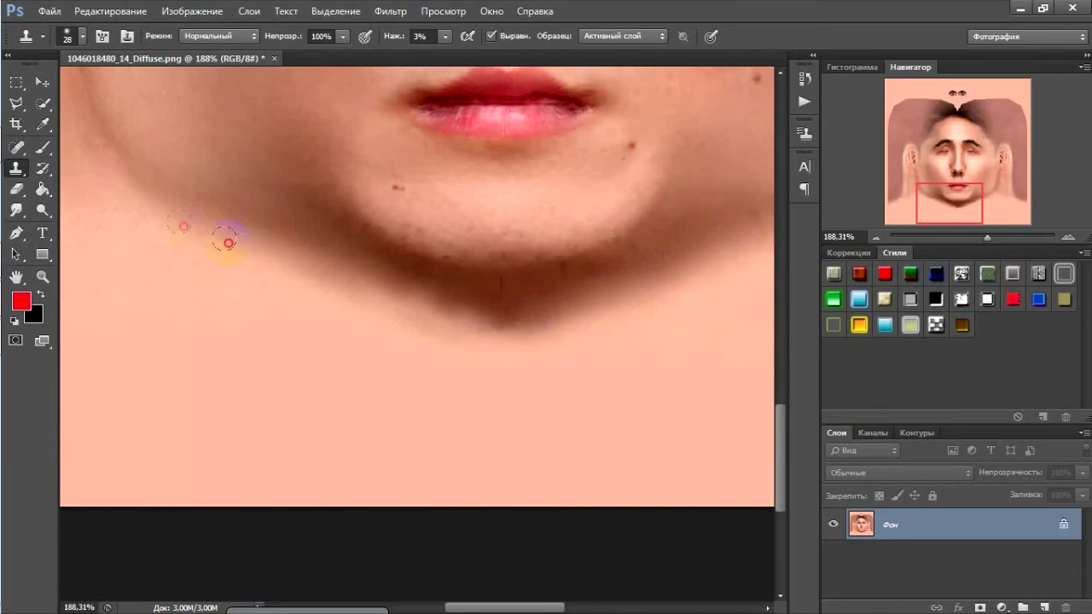
pyautogui.keyDown('alt'); pyautogui.scroll(-3, 381, 382); pyautogui.keyUp('alt')
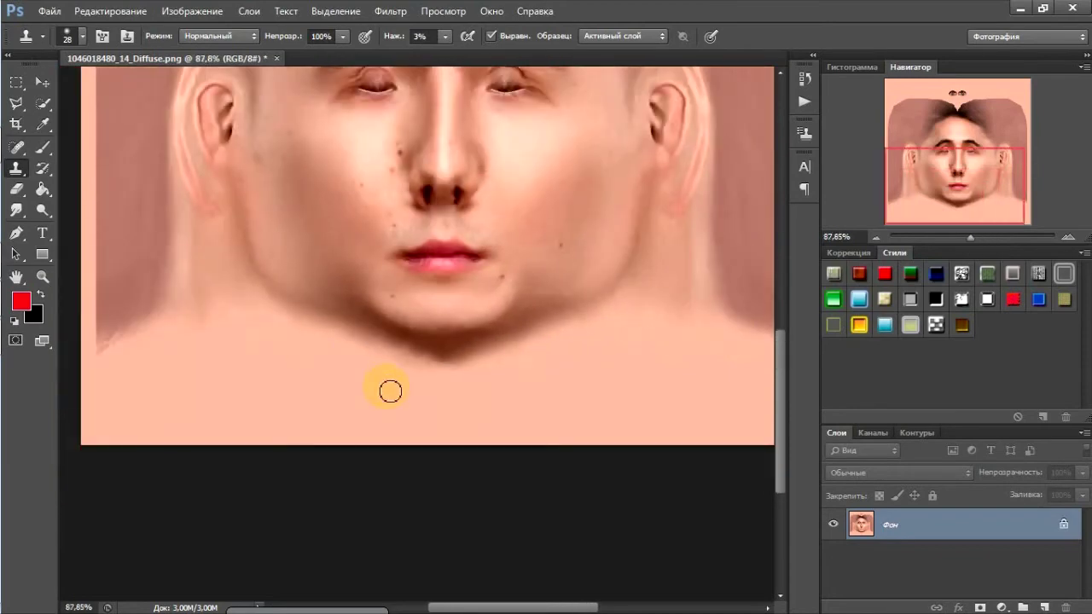
pyautogui.keyDown('alt'); pyautogui.scroll(-3, 390, 391); pyautogui.keyUp('alt')
pyautogui.click(41, 82)
pyautogui.click(49, 11)
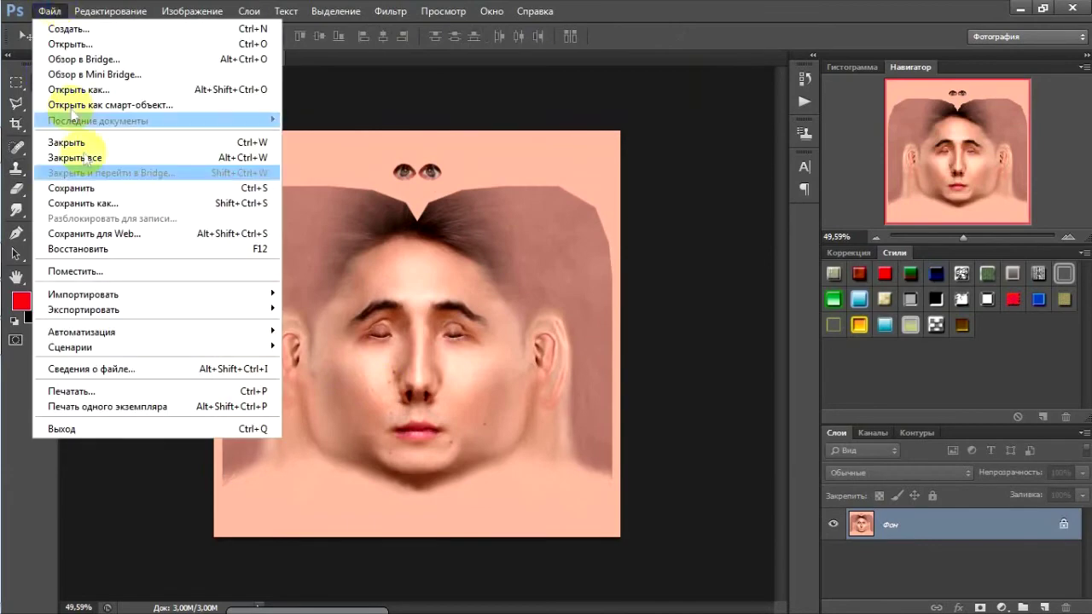
pyautogui.click(83, 203)
pyautogui.click(389, 154)
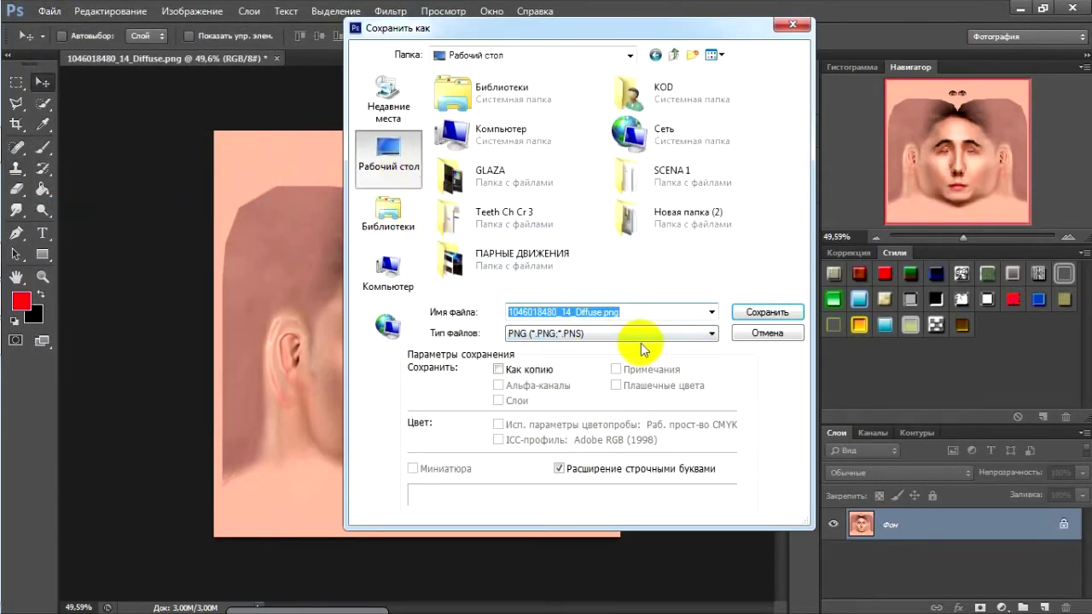
pyautogui.click(766, 313)
pyautogui.click(642, 195)
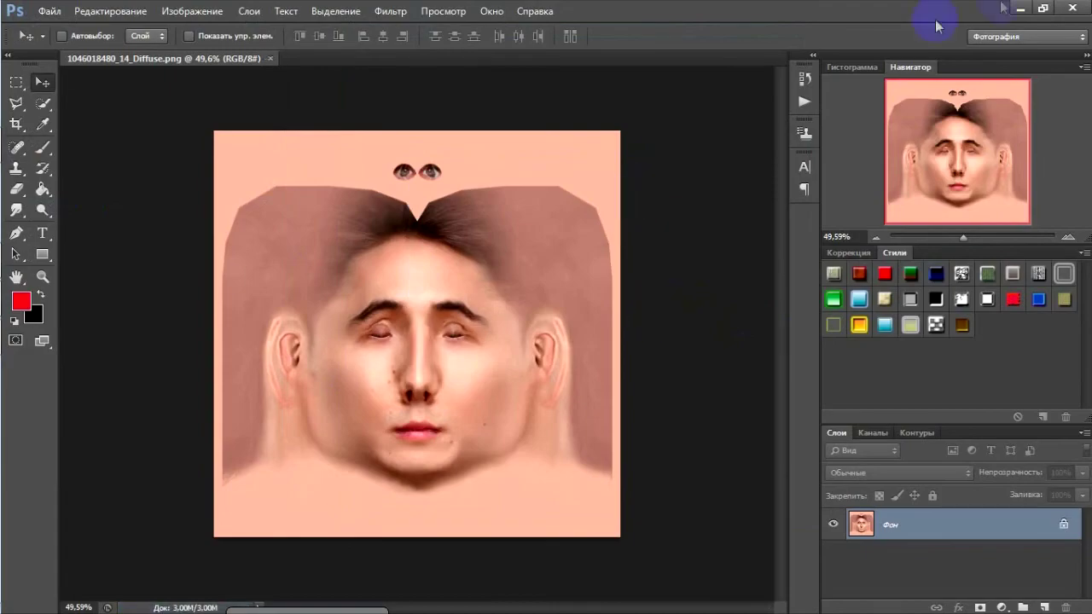
# - Switch to iClone, load the retouched desktop texture as the face's Diffuse map and check the head from the front
pyautogui.click(1022, 9)
pyautogui.moveTo(28, 363); pyautogui.dragTo(230, 219)
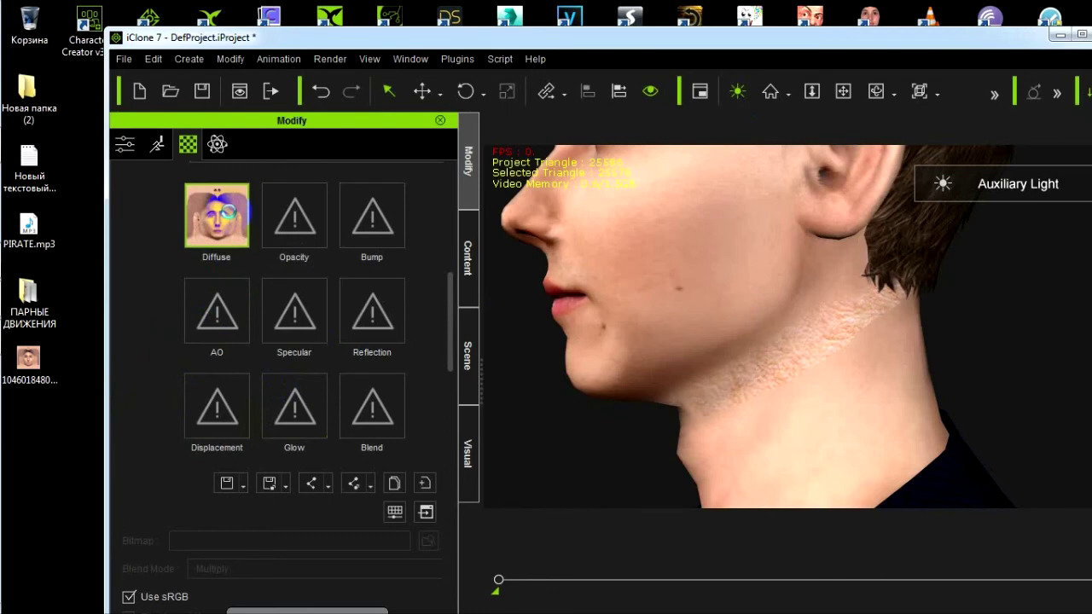
pyautogui.click(843, 91)
pyautogui.moveTo(714, 246); pyautogui.dragTo(751, 332, button='right')
pyautogui.moveTo(751, 332); pyautogui.dragTo(841, 334)
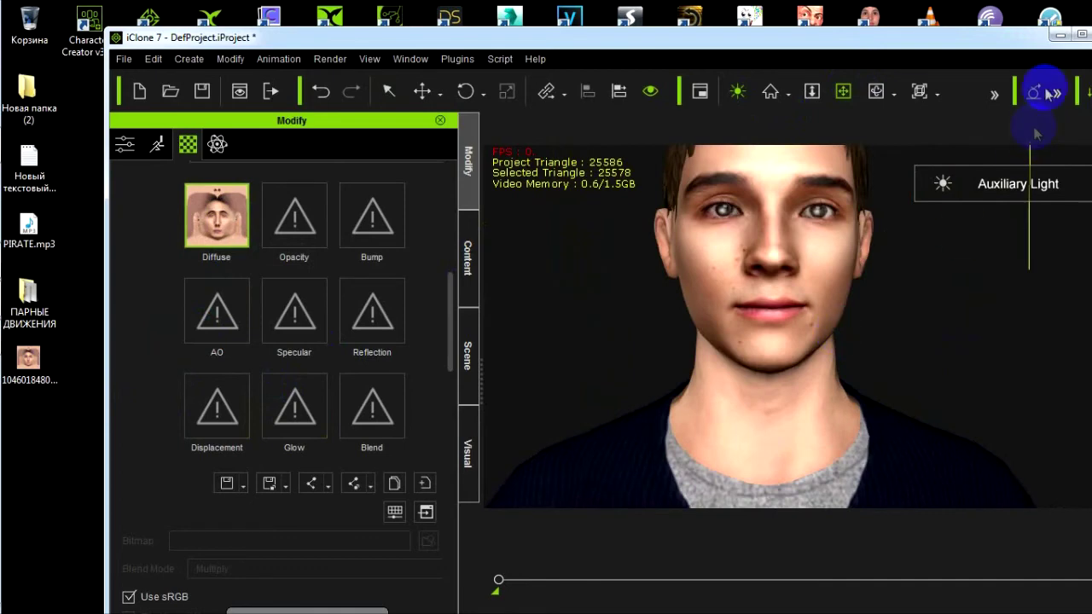
# - Maximize the iClone window and open the custom content library's G5 Eyes folder under Head, Eyes
pyautogui.click(1080, 34)
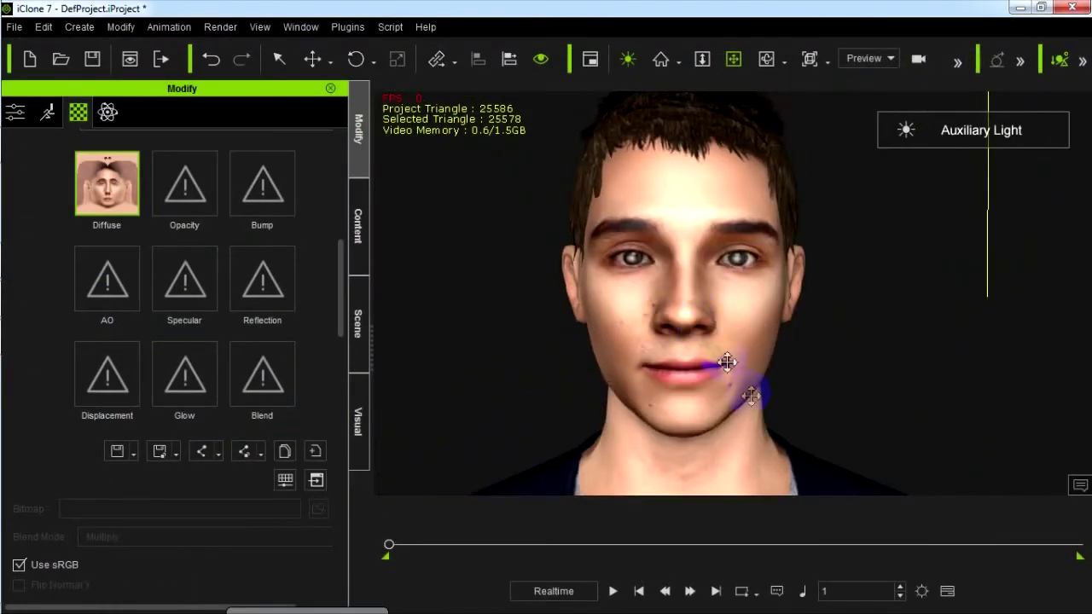
pyautogui.click(358, 230)
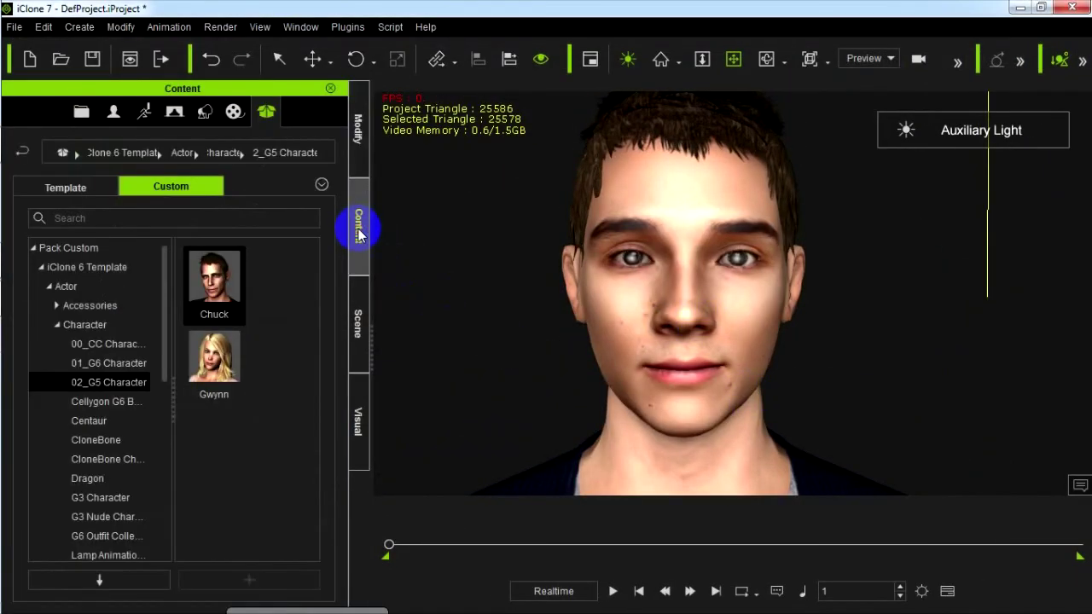
pyautogui.moveTo(164, 375); pyautogui.dragTo(171, 541)
pyautogui.click(34, 458)
pyautogui.click(49, 459)
pyautogui.click(71, 481)
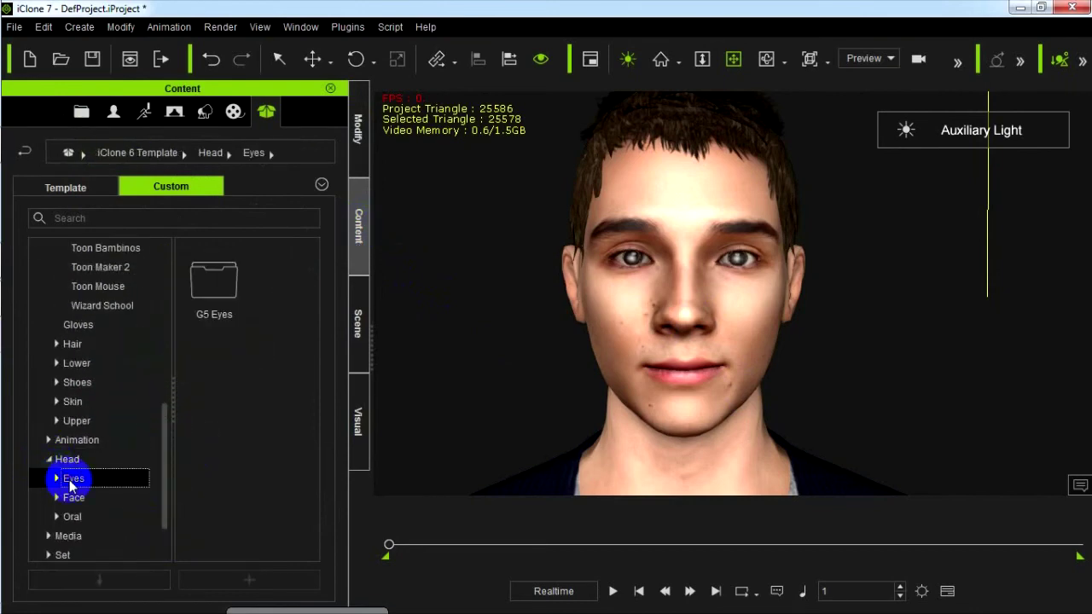
pyautogui.doubleClick(214, 282)
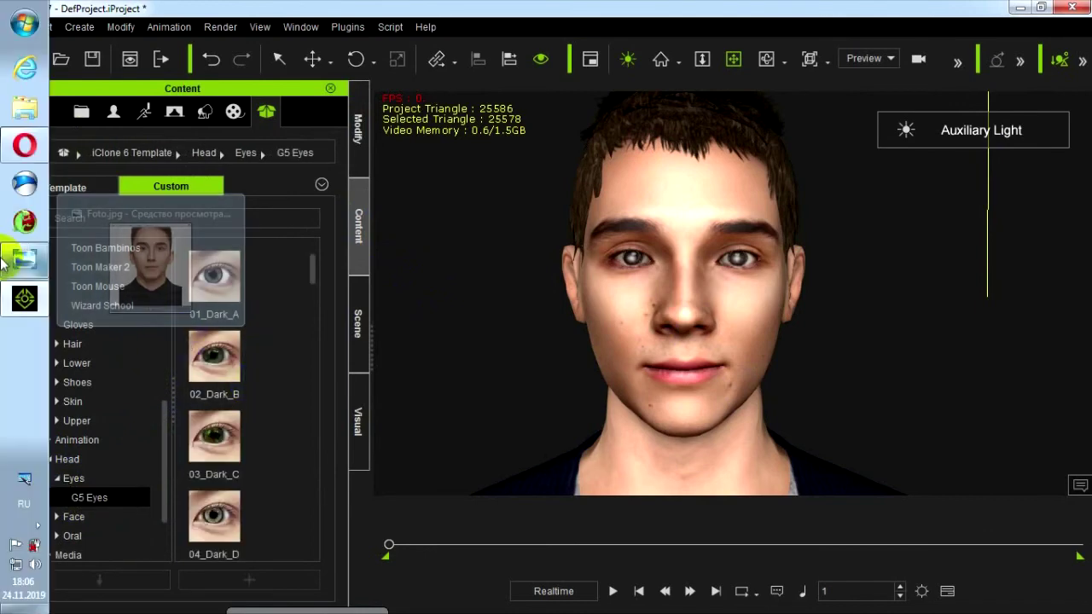
# - Check the eye colour in the portrait Foto.jpg and apply the 01_Dark_A eyes to the character
pyautogui.click(14, 257)
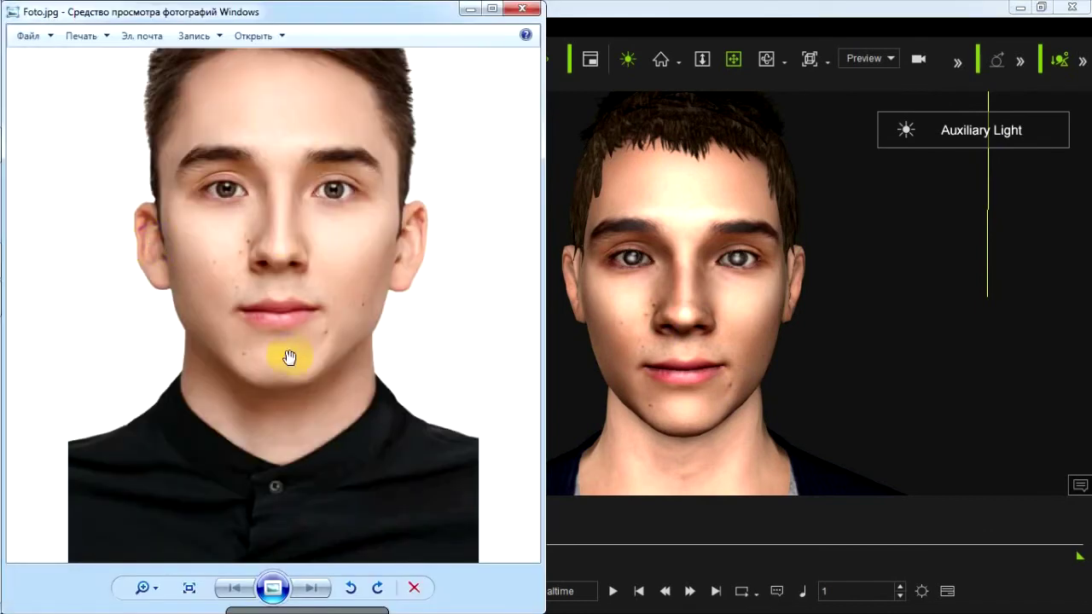
pyautogui.click(470, 9)
pyautogui.doubleClick(214, 275)
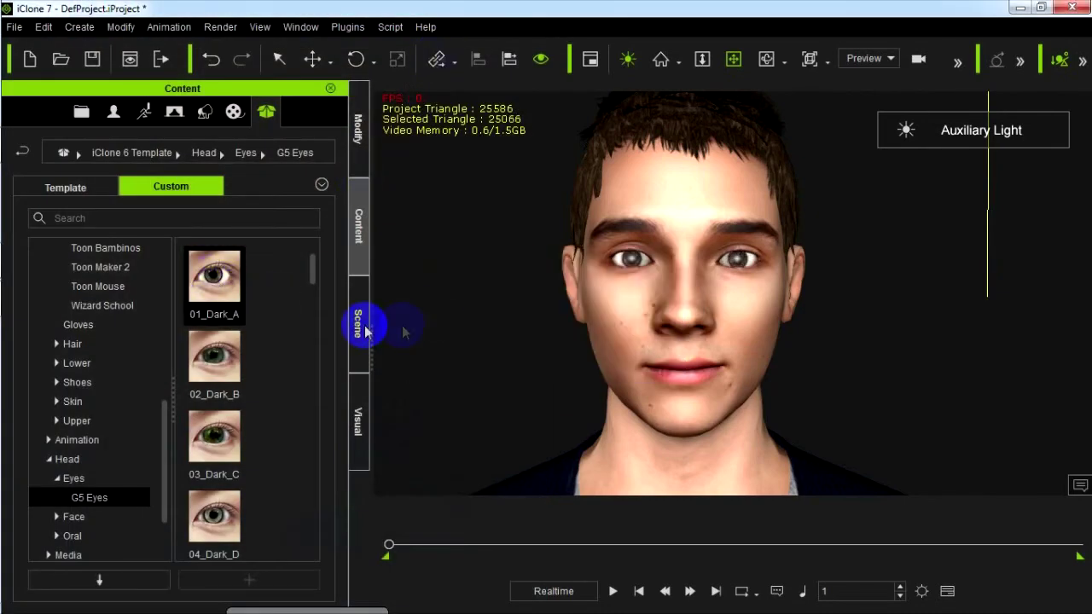
pyautogui.moveTo(750, 328); pyautogui.dragTo(764, 371, button='right')
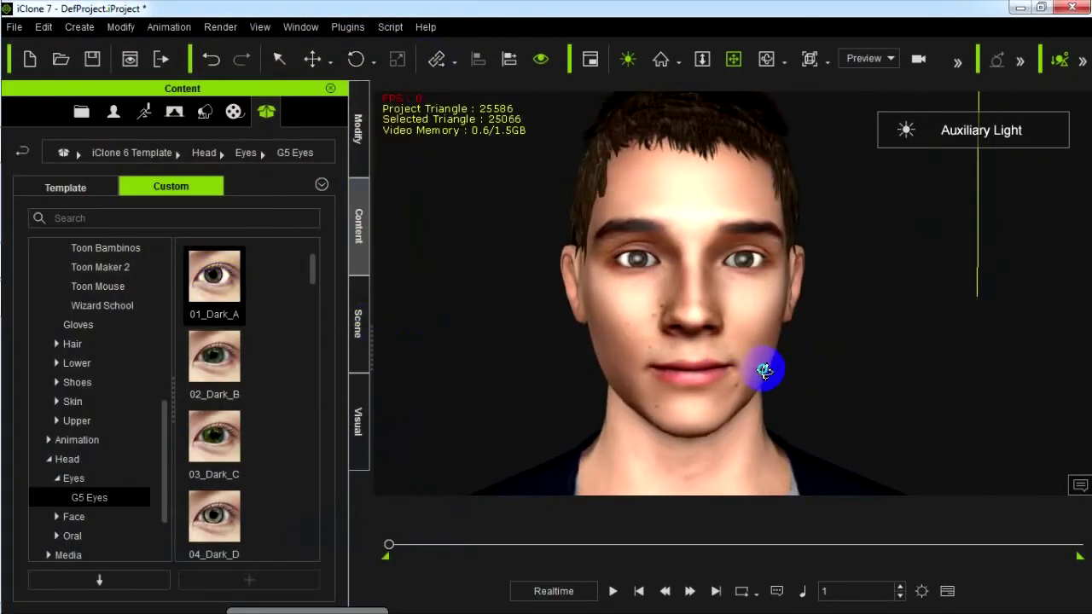
# - Pick the left eye's lens material on the character and set its Specular to 500 and Glossiness to 70
pyautogui.click(366, 336)
pyautogui.click(355, 129)
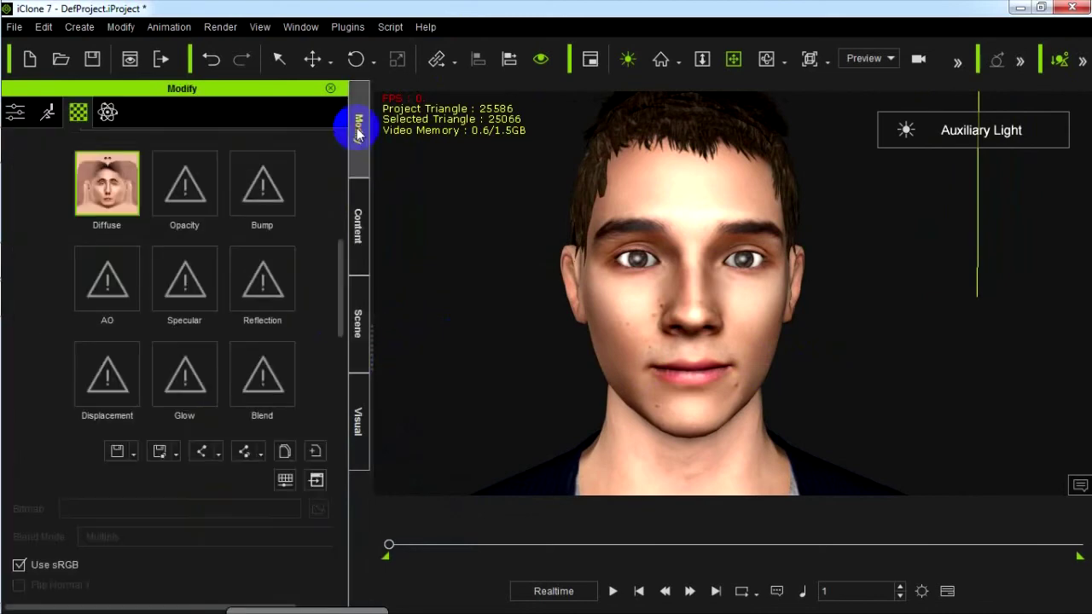
pyautogui.moveTo(341, 282); pyautogui.dragTo(341, 93)
pyautogui.click(291, 177)
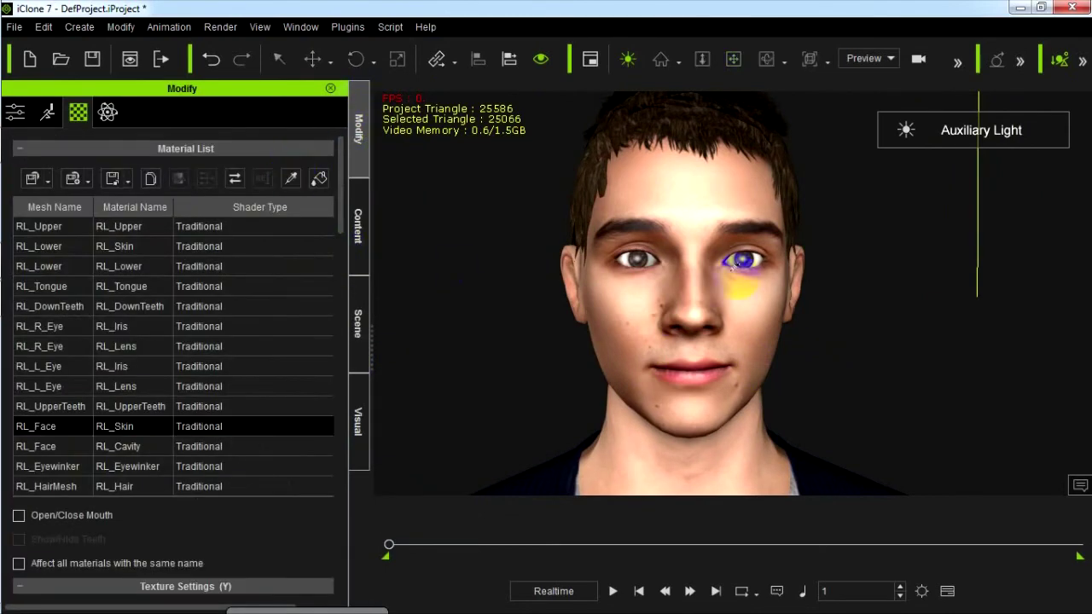
pyautogui.click(742, 248)
pyautogui.moveTo(339, 224); pyautogui.dragTo(347, 462)
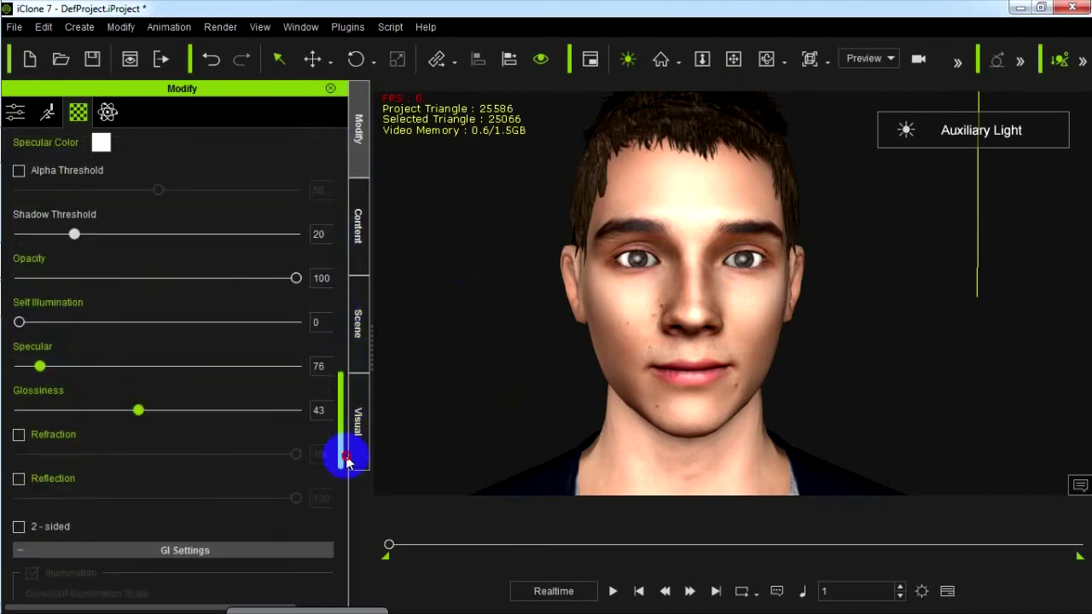
pyautogui.doubleClick(319, 366)
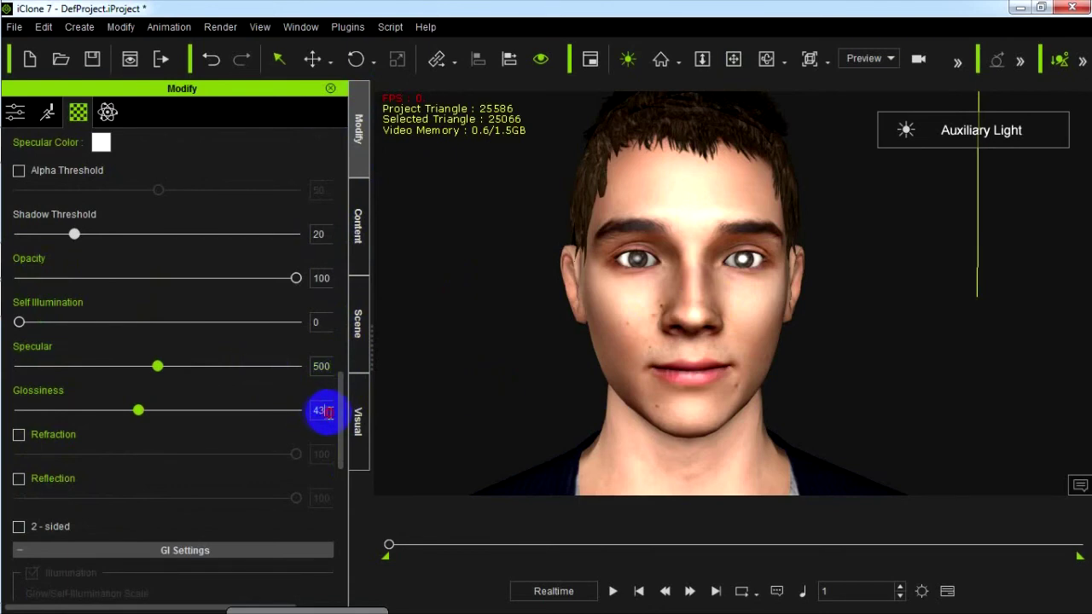
pyautogui.doubleClick(322, 412)
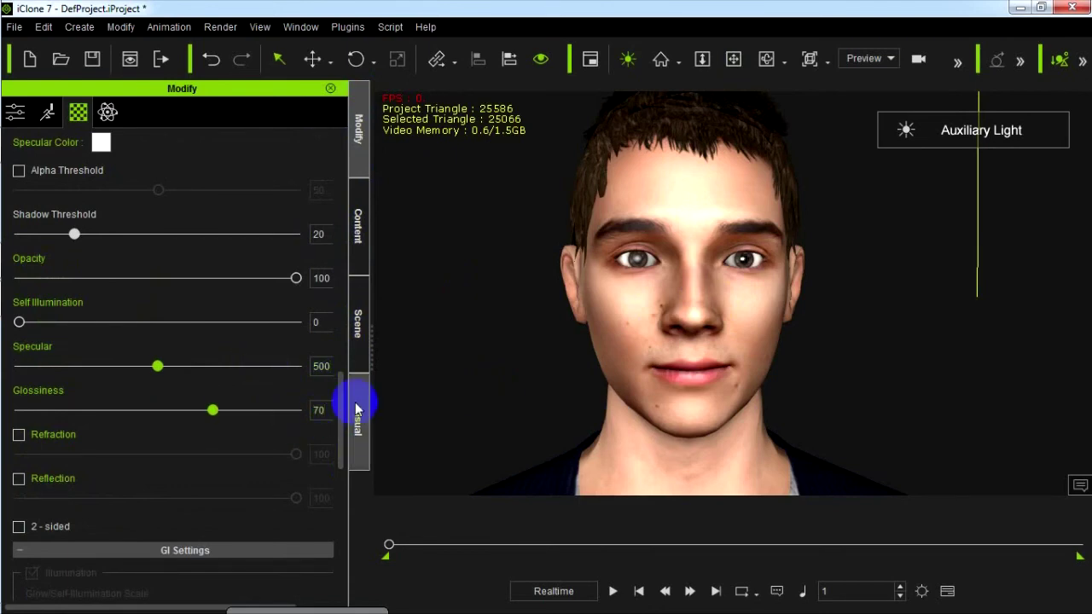
# - Raise the left eye lens's Self Illumination to 88 while checking the eyes up close
pyautogui.click(317, 323)
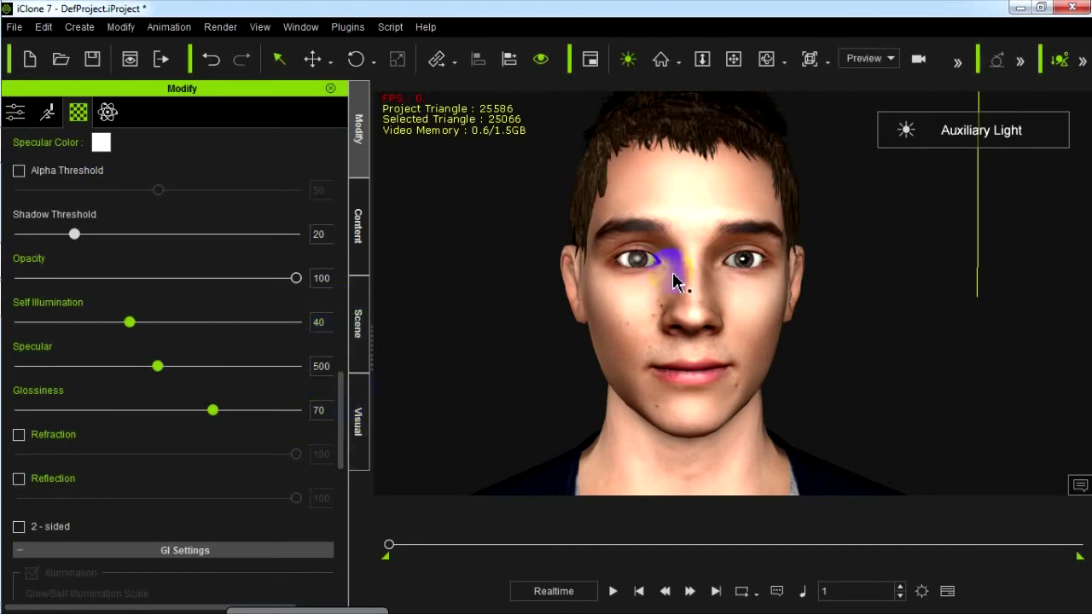
pyautogui.click(735, 63)
pyautogui.scroll(3, 805, 319)
pyautogui.moveTo(672, 320); pyautogui.dragTo(716, 346)
pyautogui.moveTo(129, 322); pyautogui.dragTo(267, 340)
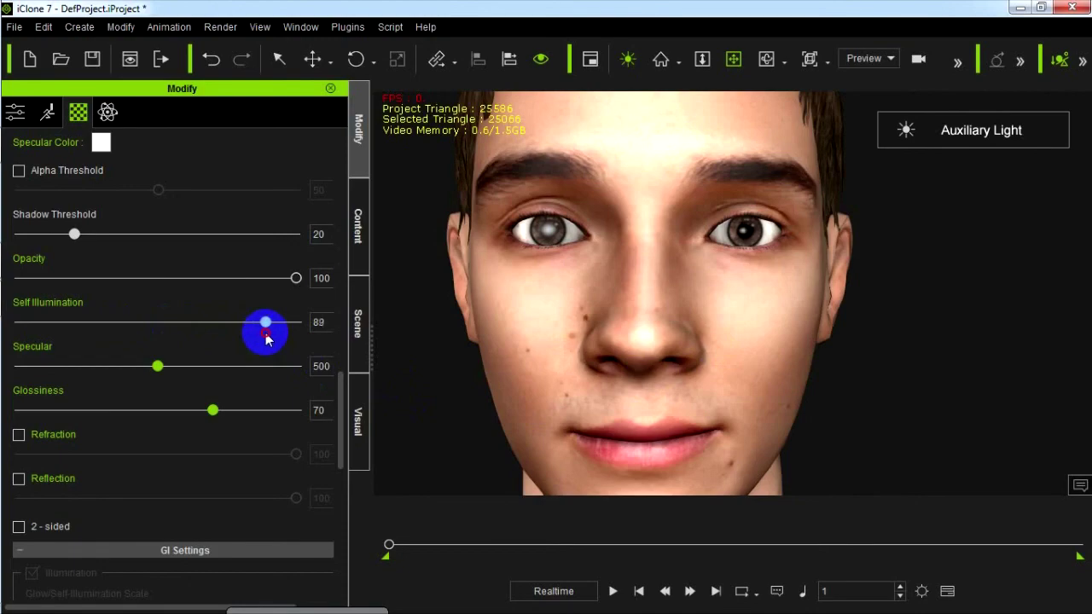
pyautogui.moveTo(655, 312); pyautogui.dragTo(670, 368, button='right')
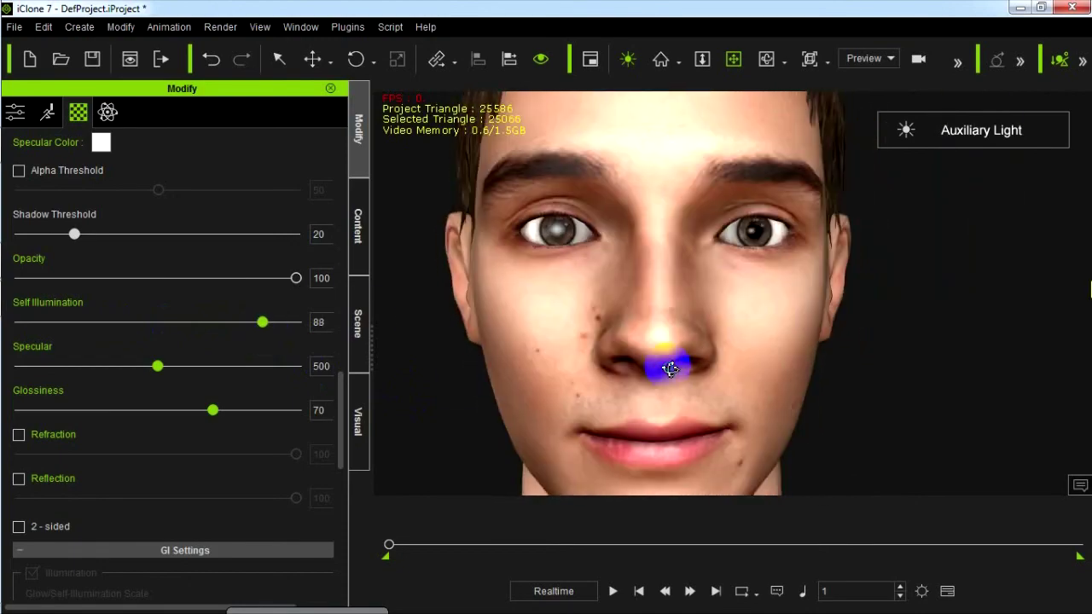
# - Pick the right eye's lens material on the character and set its Specular to 500 and Glossiness to 70
pyautogui.moveTo(342, 375); pyautogui.dragTo(342, 110)
pyautogui.click(291, 177)
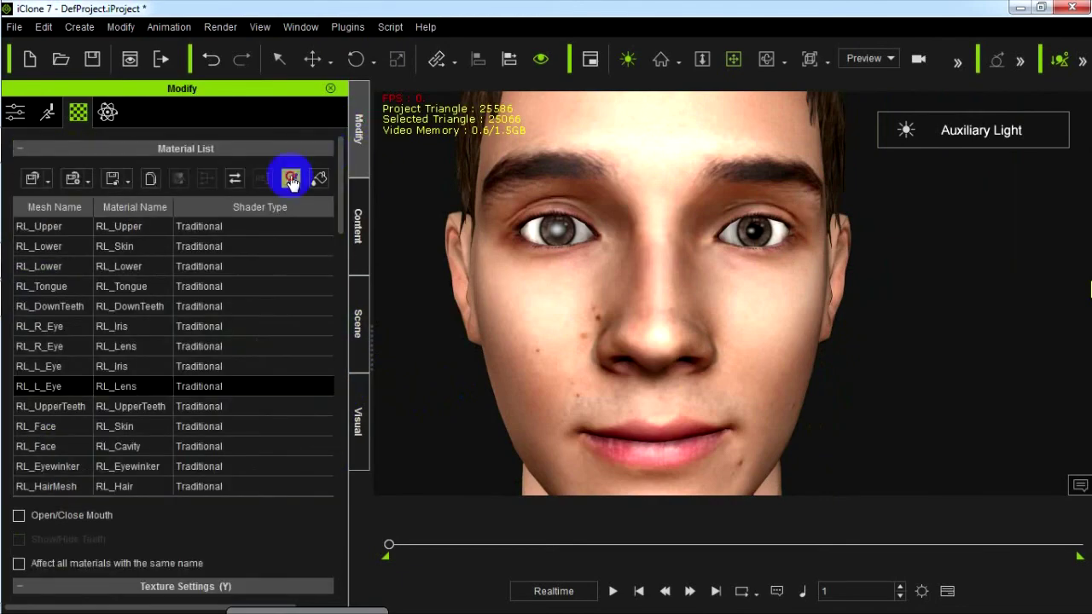
pyautogui.click(556, 224)
pyautogui.moveTo(344, 212); pyautogui.dragTo(345, 427)
pyautogui.click(318, 419)
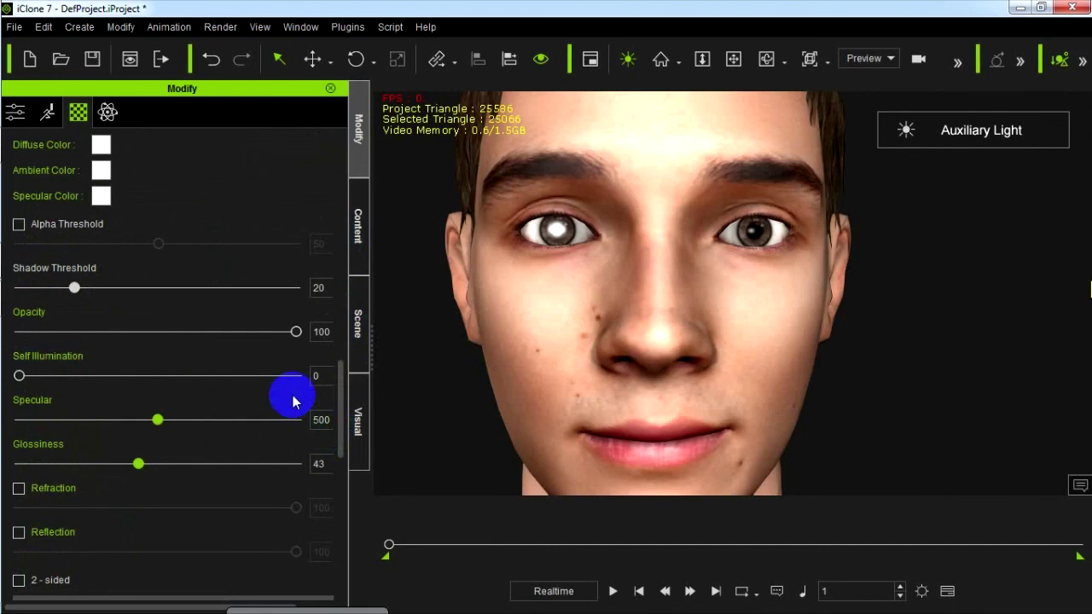
pyautogui.click(320, 463)
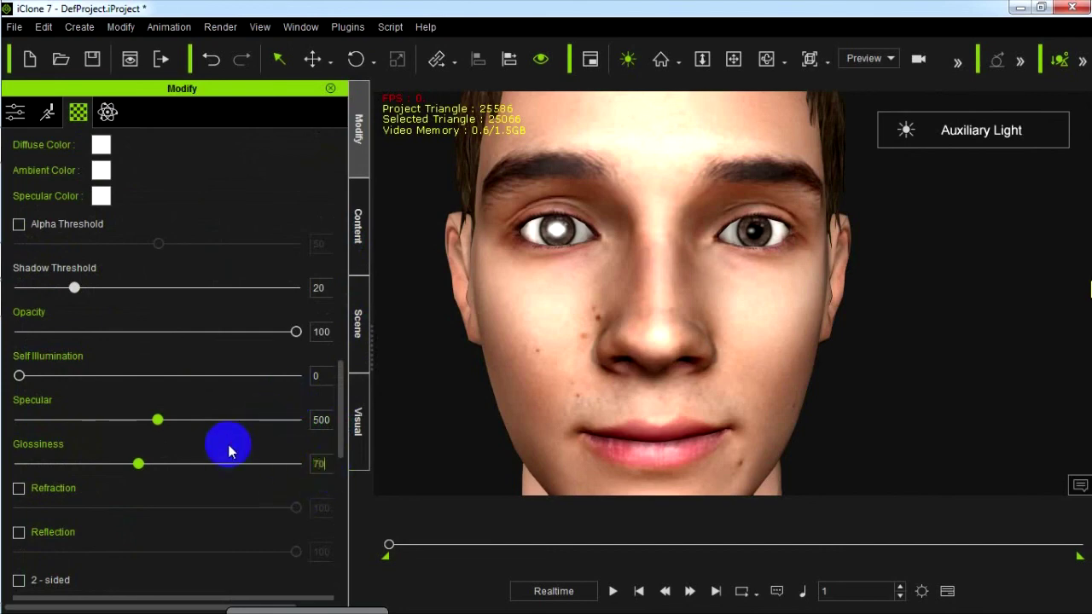
# - Raise the right eye lens's Self Illumination to 90
pyautogui.click(224, 381)
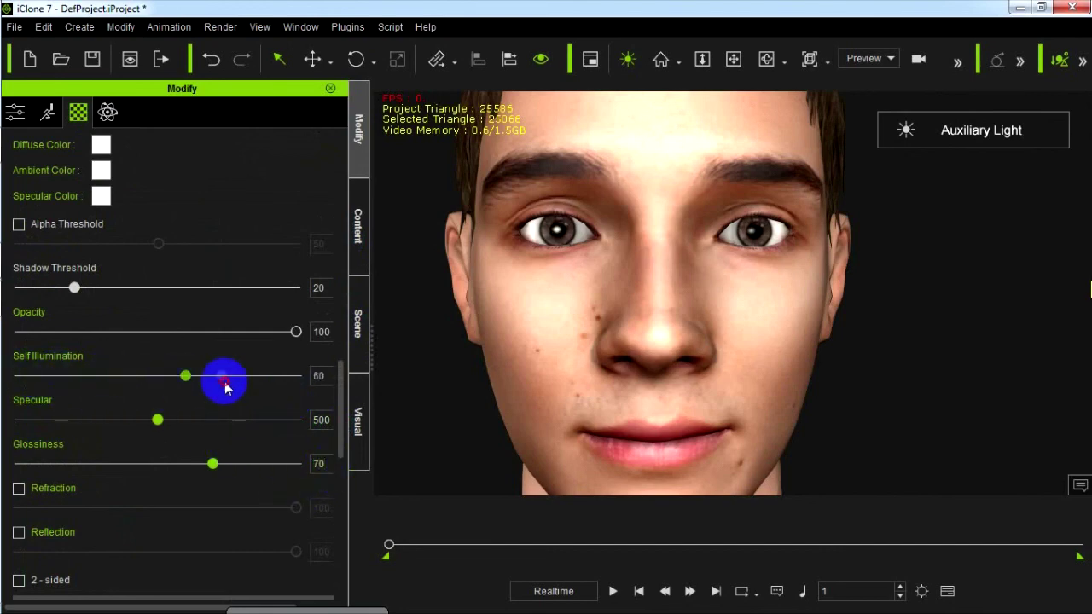
pyautogui.click(703, 285)
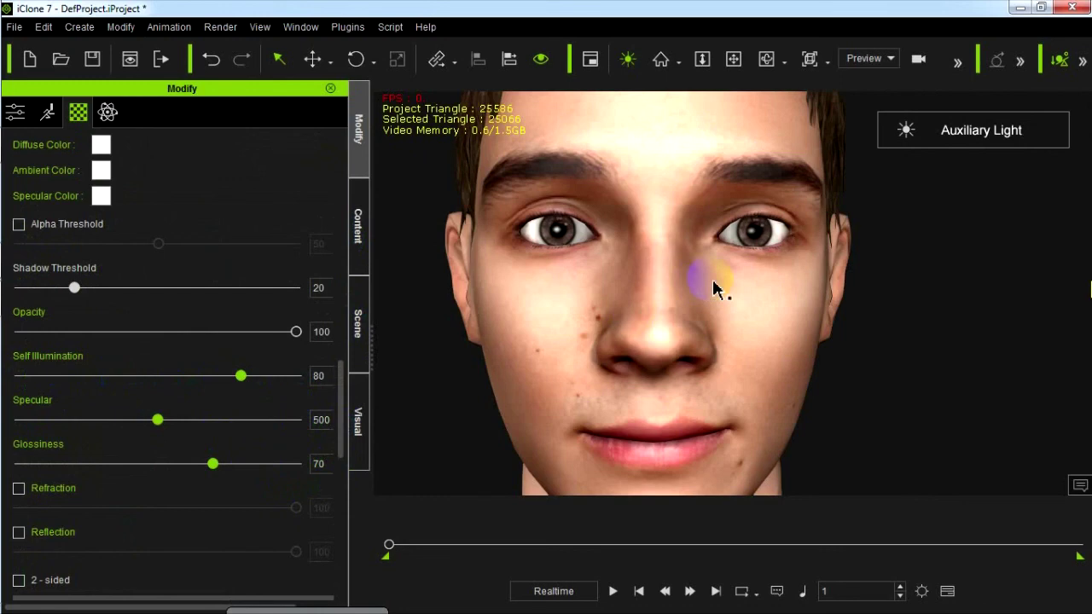
pyautogui.click(242, 376)
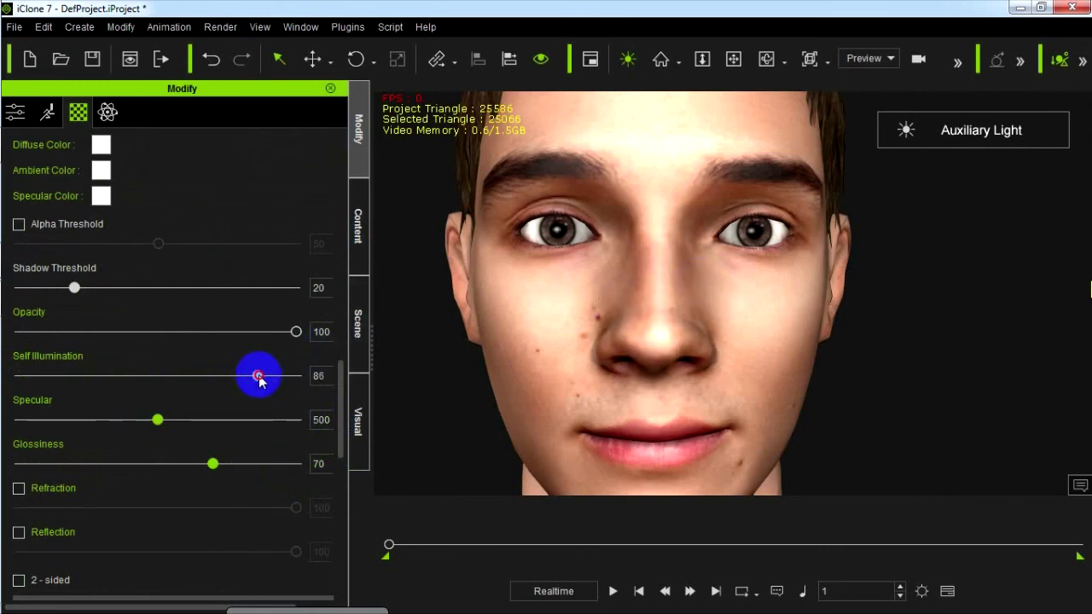
# - Inspect the head and its eyes from several angles and distances, and compare the face with the portrait Foto.jpg
pyautogui.click(733, 58)
pyautogui.moveTo(580, 341); pyautogui.dragTo(751, 360)
pyautogui.scroll(-6, 749, 358)
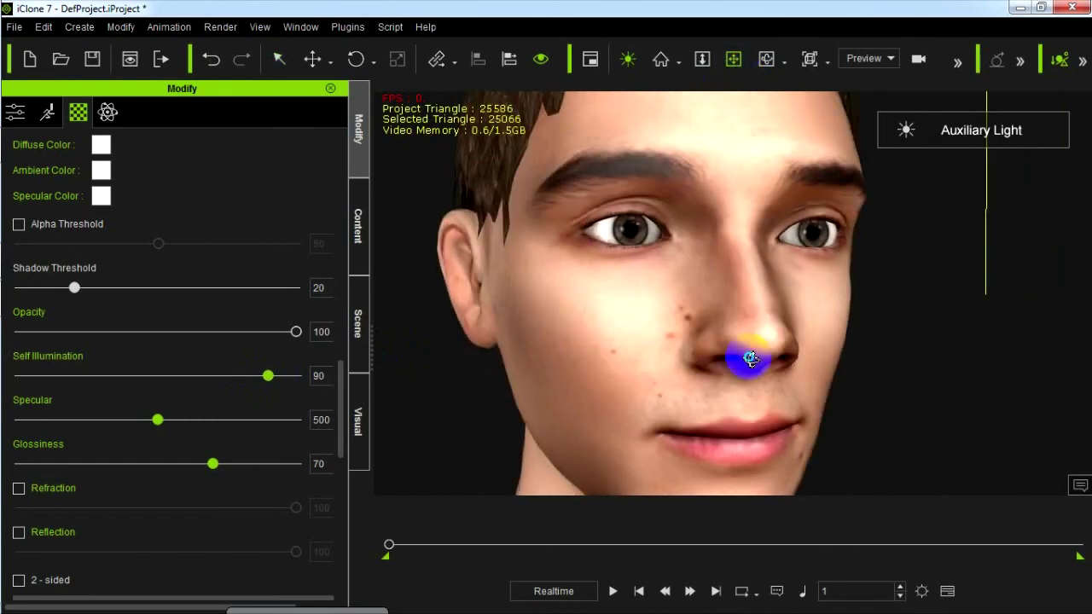
pyautogui.moveTo(831, 329); pyautogui.dragTo(612, 418, button='right')
pyautogui.scroll(5, 611, 417)
pyautogui.scroll(-1, 599, 417)
pyautogui.moveTo(599, 417); pyautogui.dragTo(759, 390)
pyautogui.moveTo(5, 350)
pyautogui.click(25, 261)
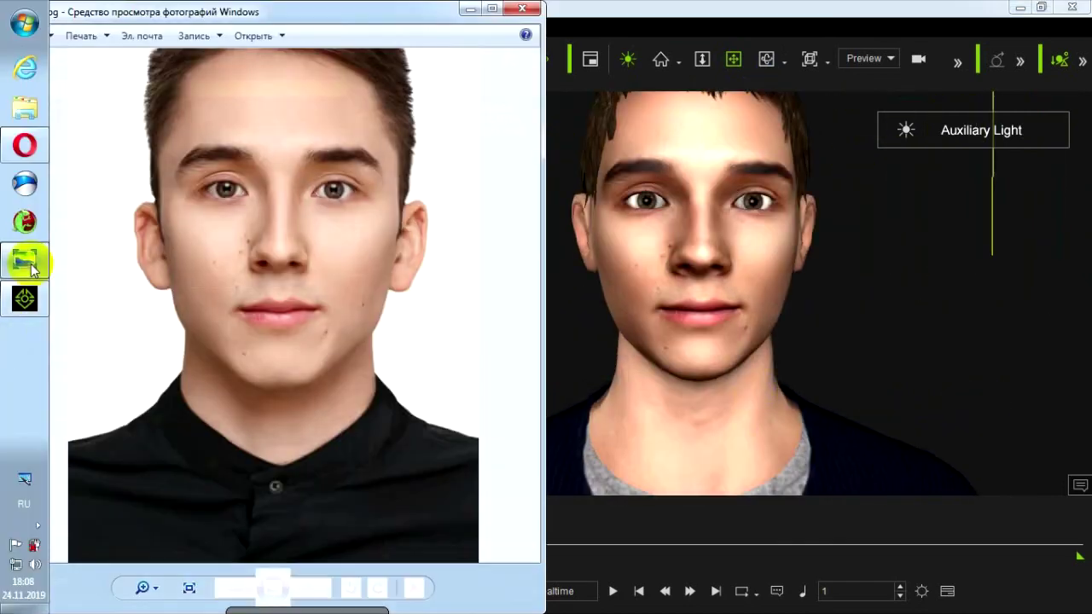